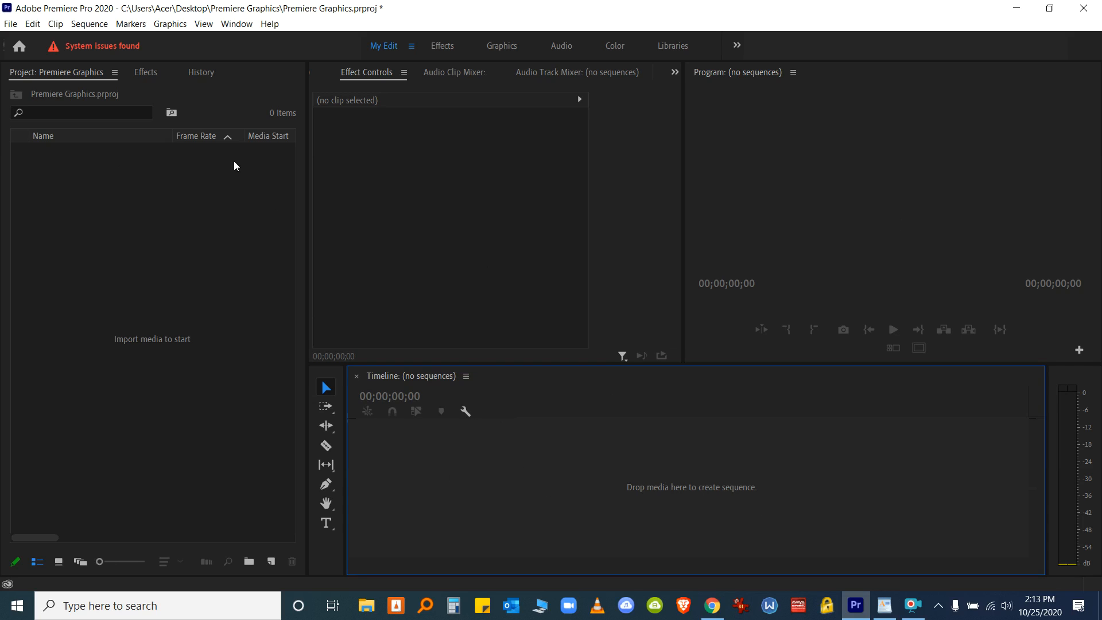
Glance at the Sequence menu, then narrow the Project panel to free up workspace
left_click(89, 24)
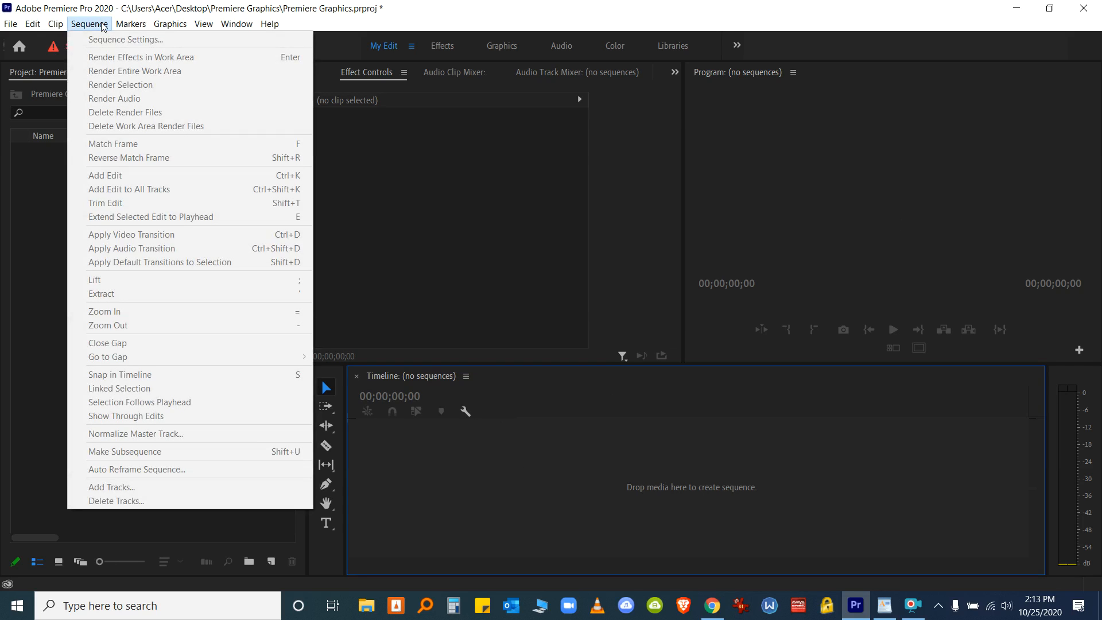
left_click(50, 288)
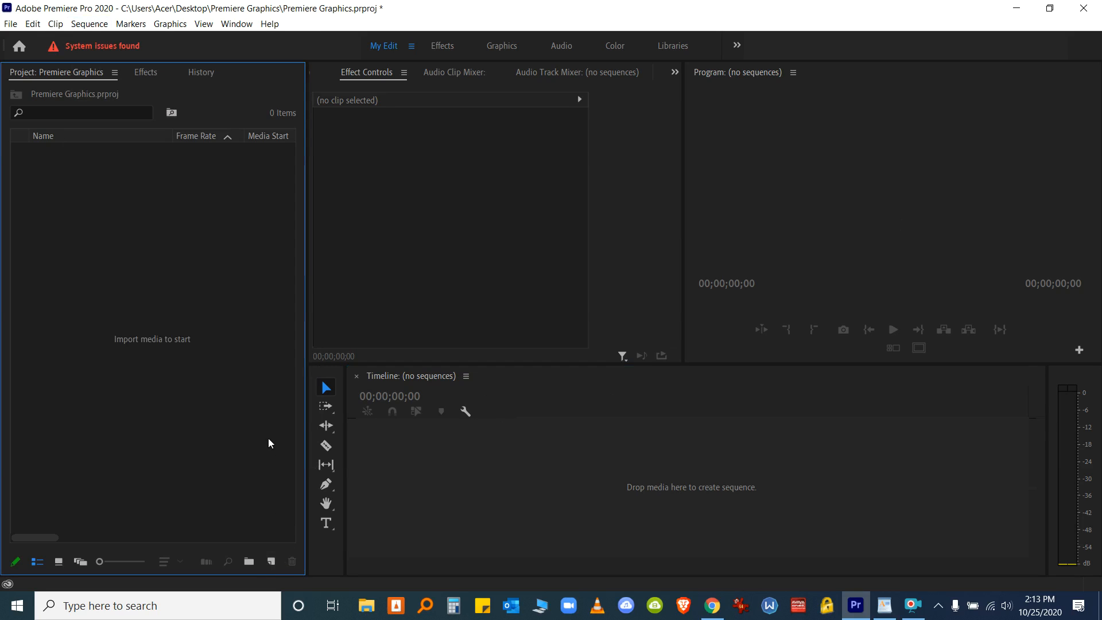
left_click_drag(307, 414, 286, 402)
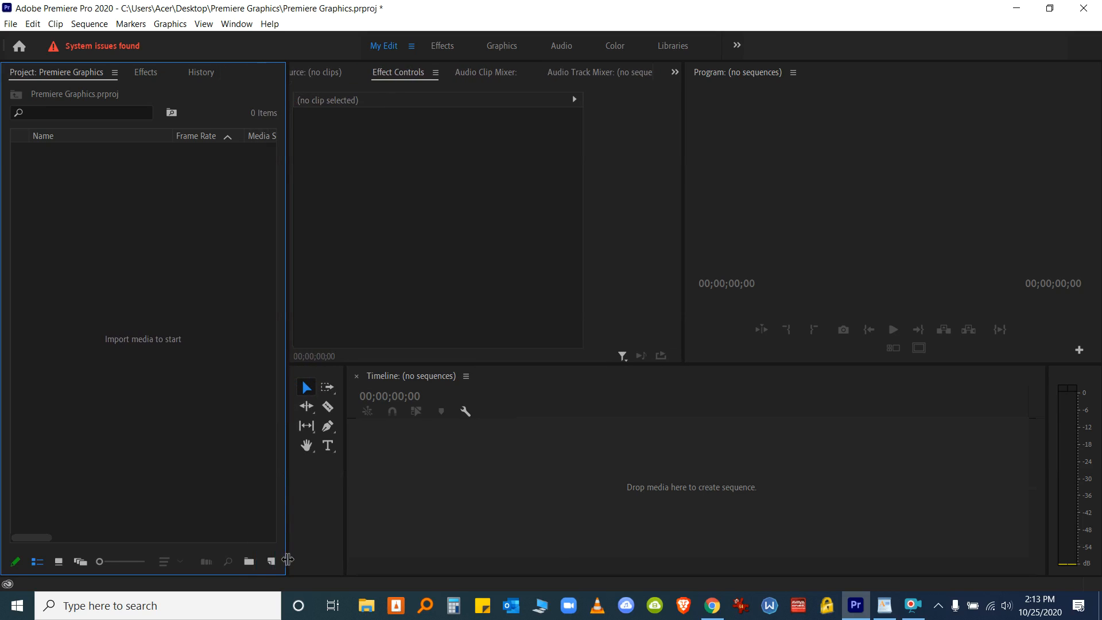
Create a new sequence from the AVC-Intra 1080p AVC-I 100 1080p30 preset
left_click(271, 561)
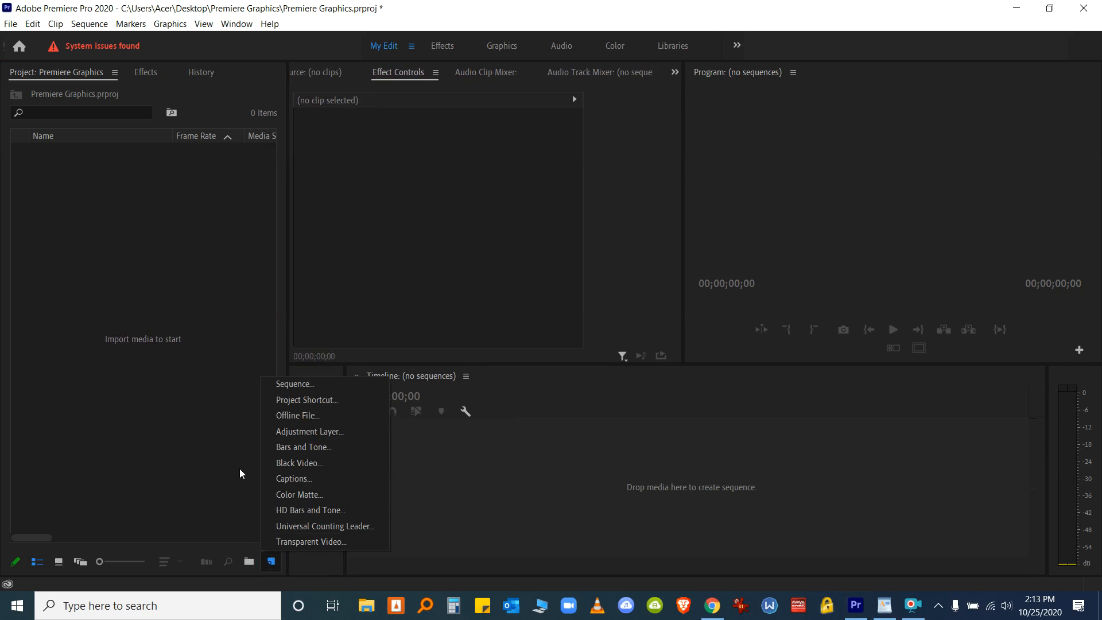
left_click(302, 386)
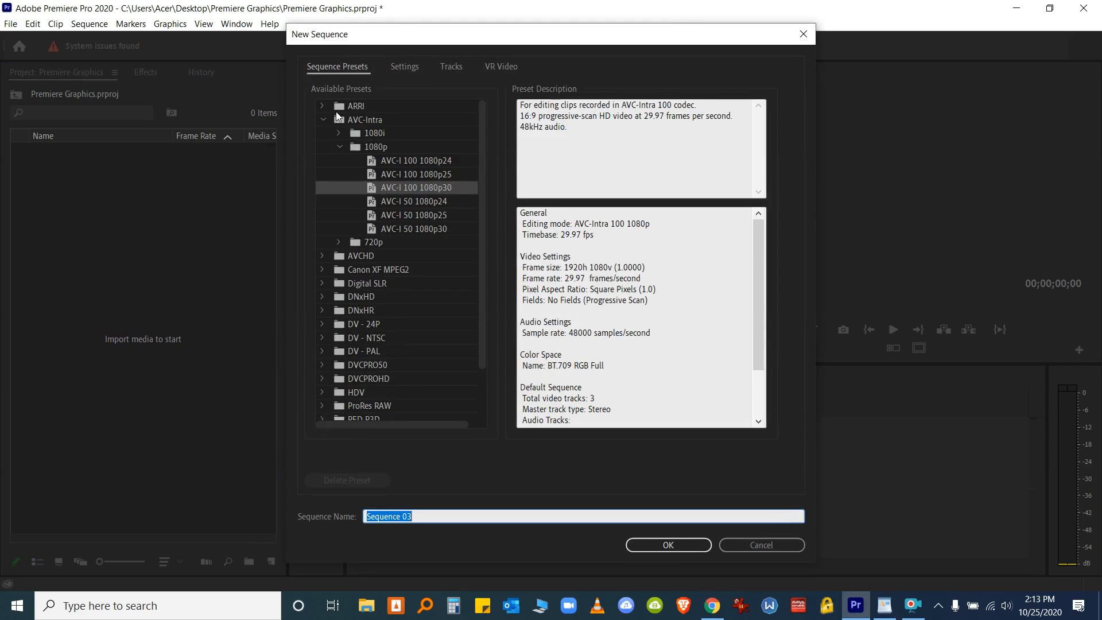
left_click(320, 122)
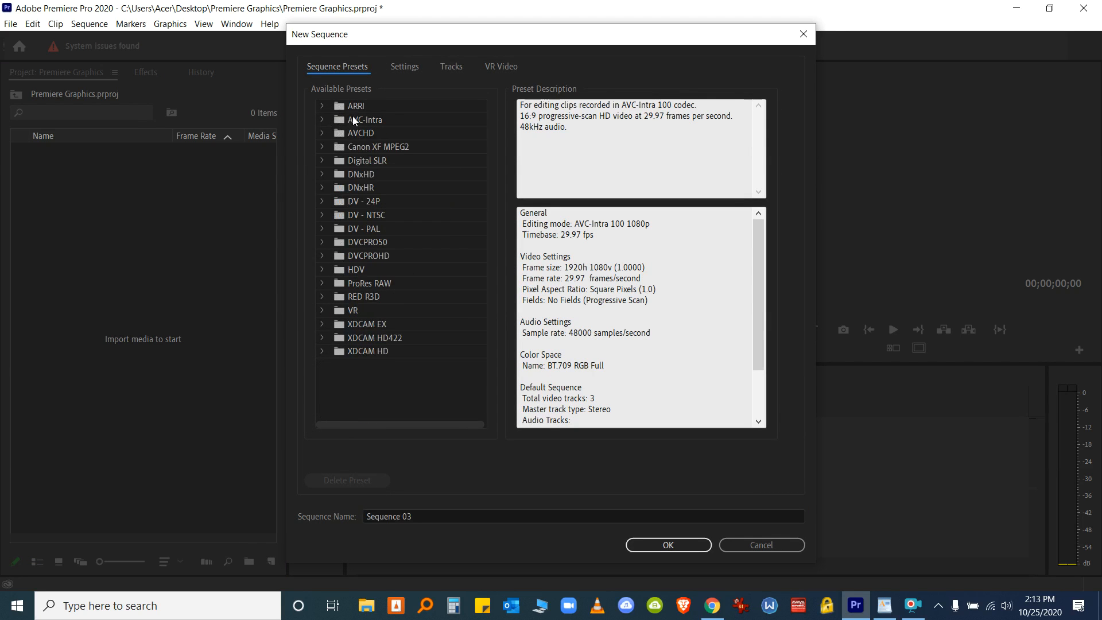
left_click(322, 120)
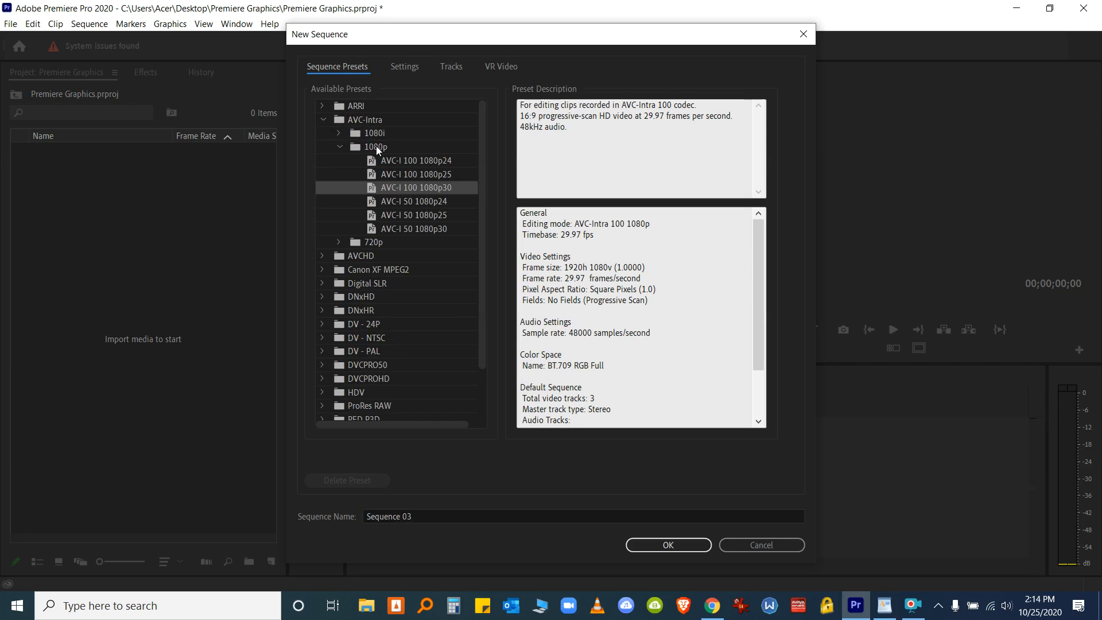
left_click(341, 147)
left_click(341, 147)
left_click(678, 547)
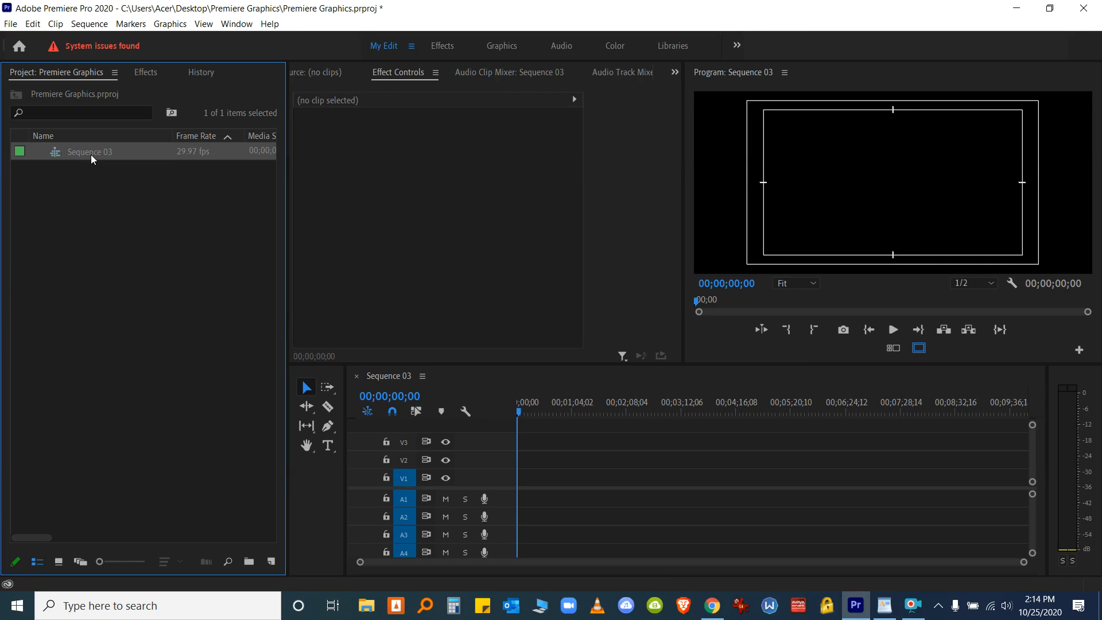
Rename Sequence 03 to 'Mogrt'
left_click(91, 152)
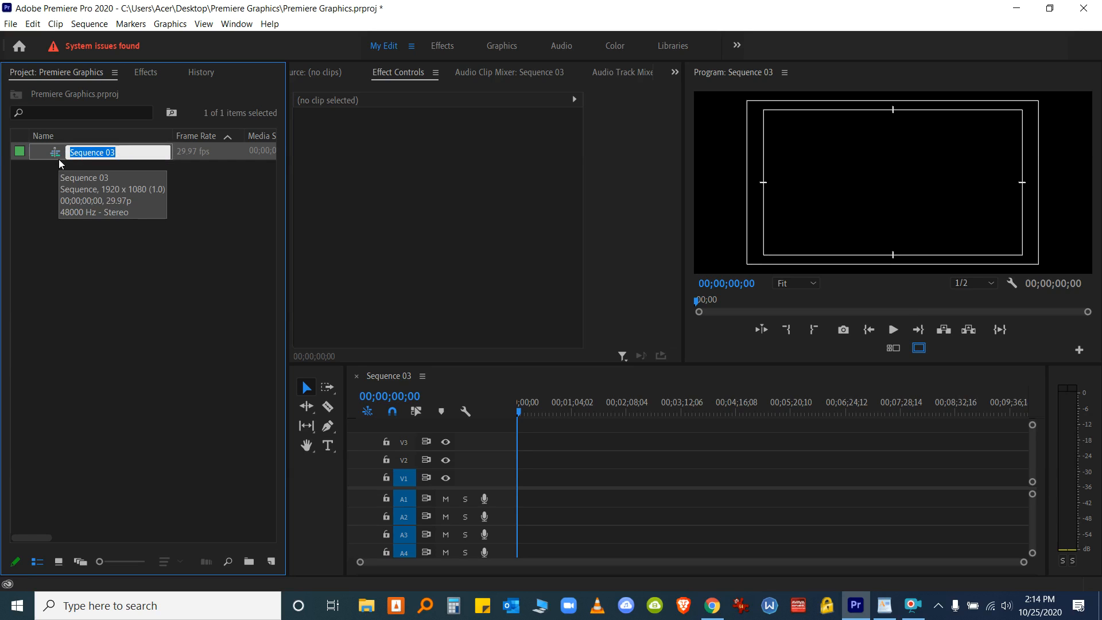
type("Mogrt")
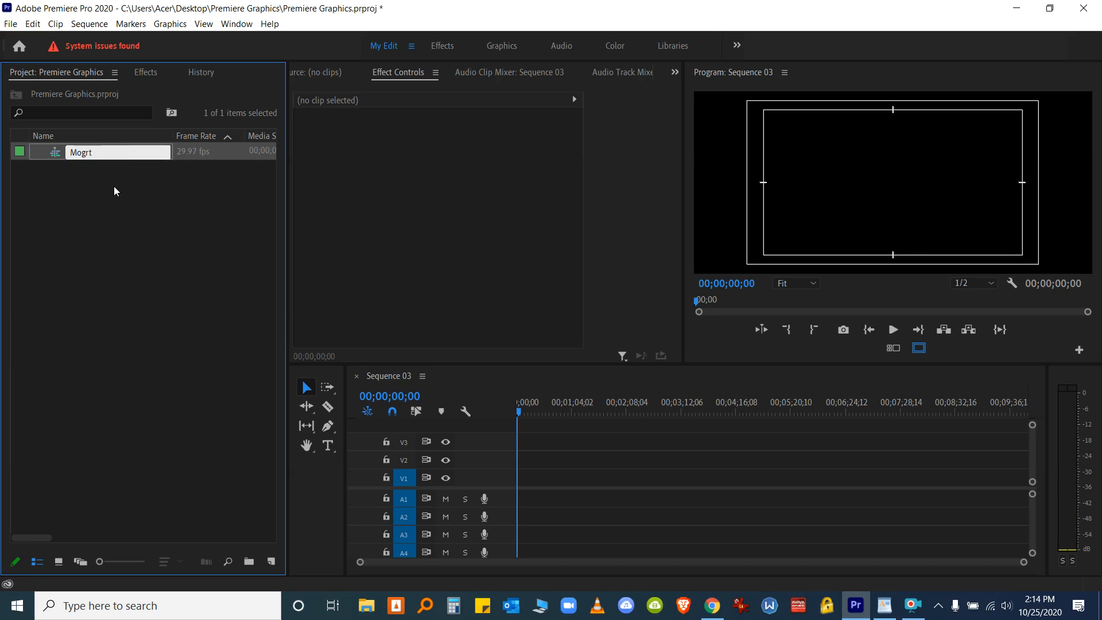
left_click(115, 186)
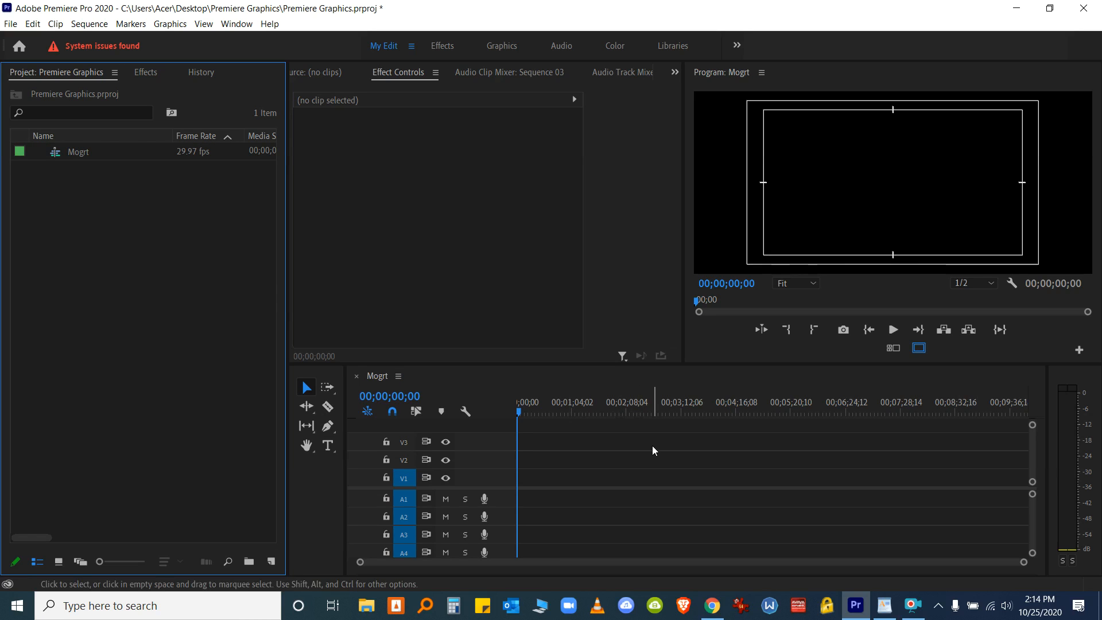
left_click(272, 563)
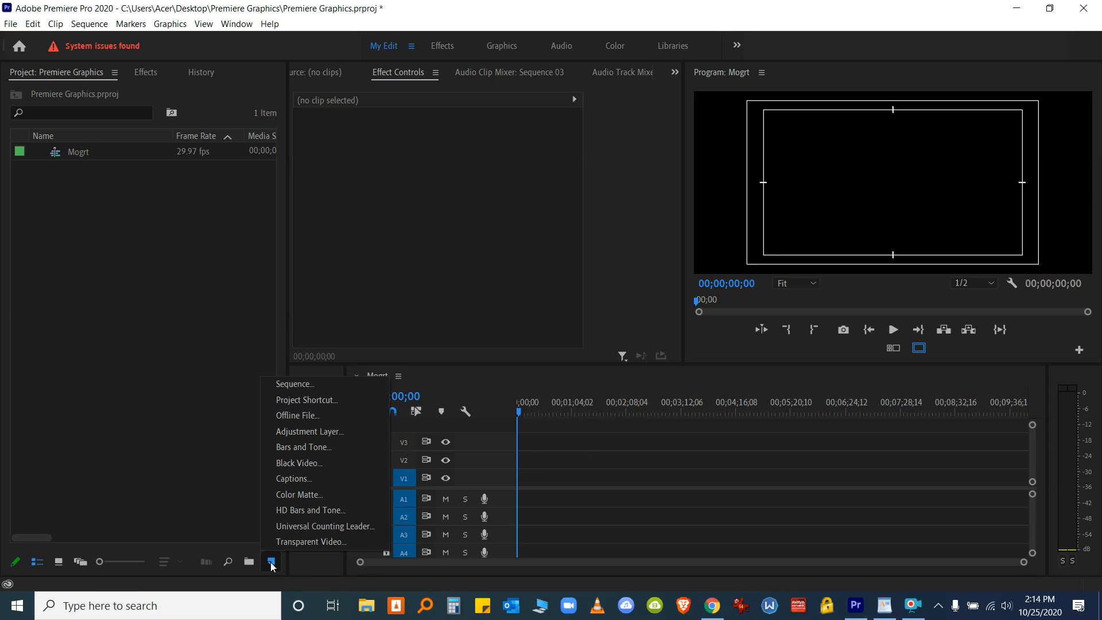
Create a 1920×1080 grey (RGB 127/127/127) matte named Color Matte and place it on V1
left_click(300, 496)
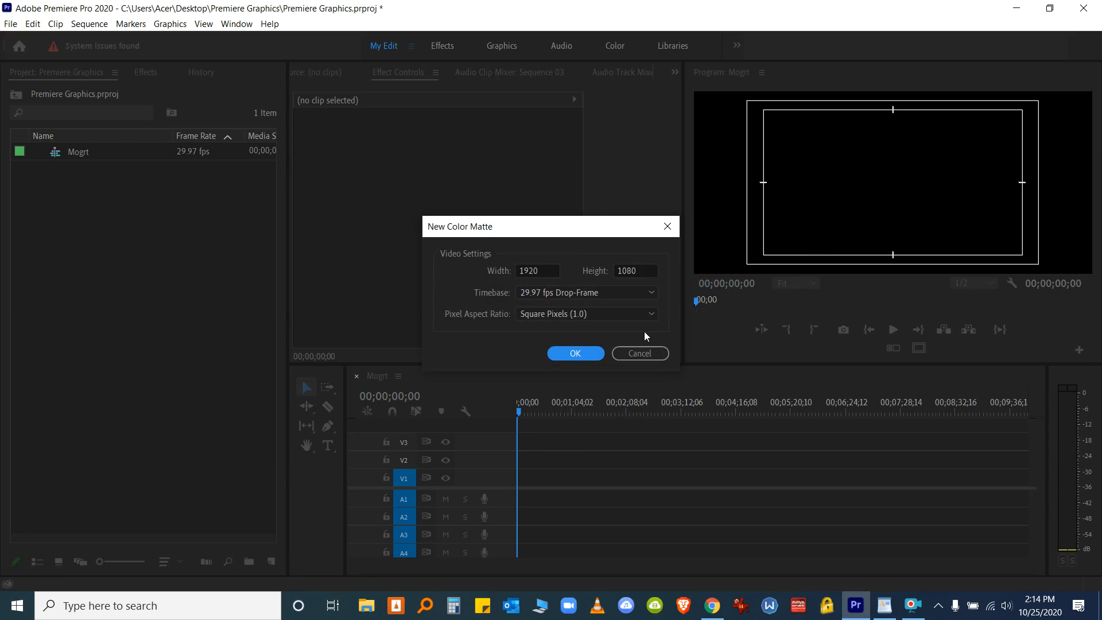
left_click(583, 356)
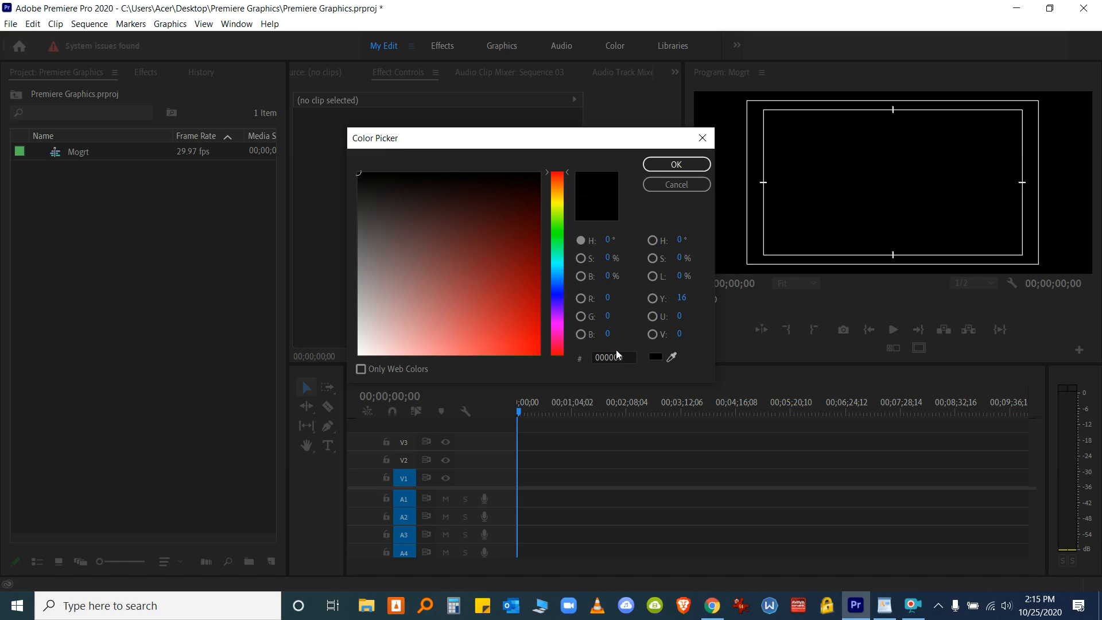
left_click(608, 299)
type("02")
key("BackSpace")
key("BackSpace")
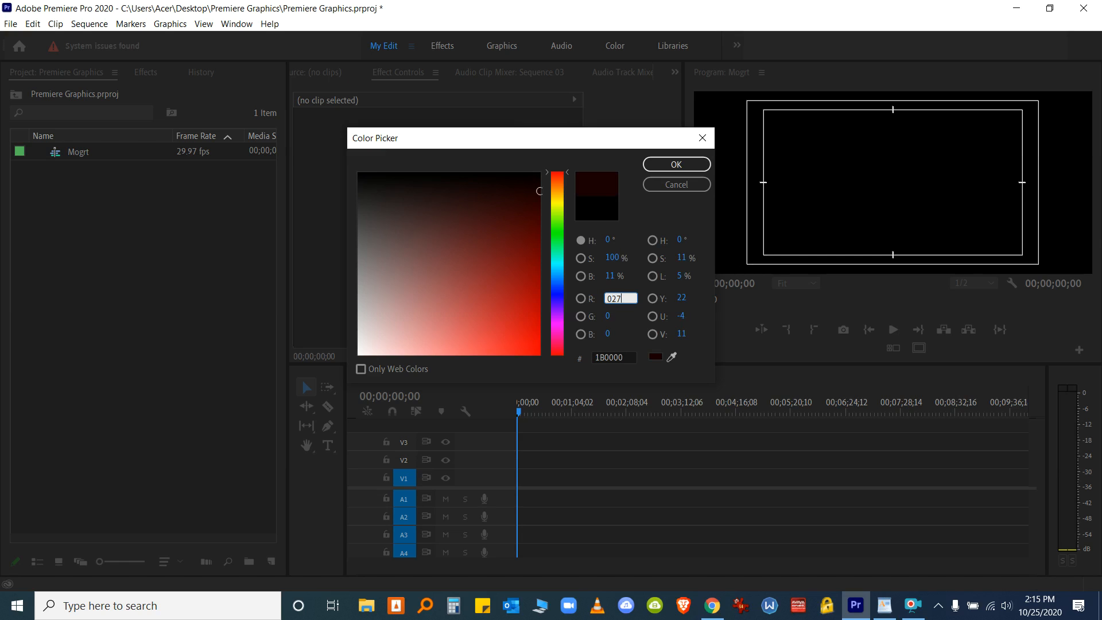
type("127")
left_click(610, 316)
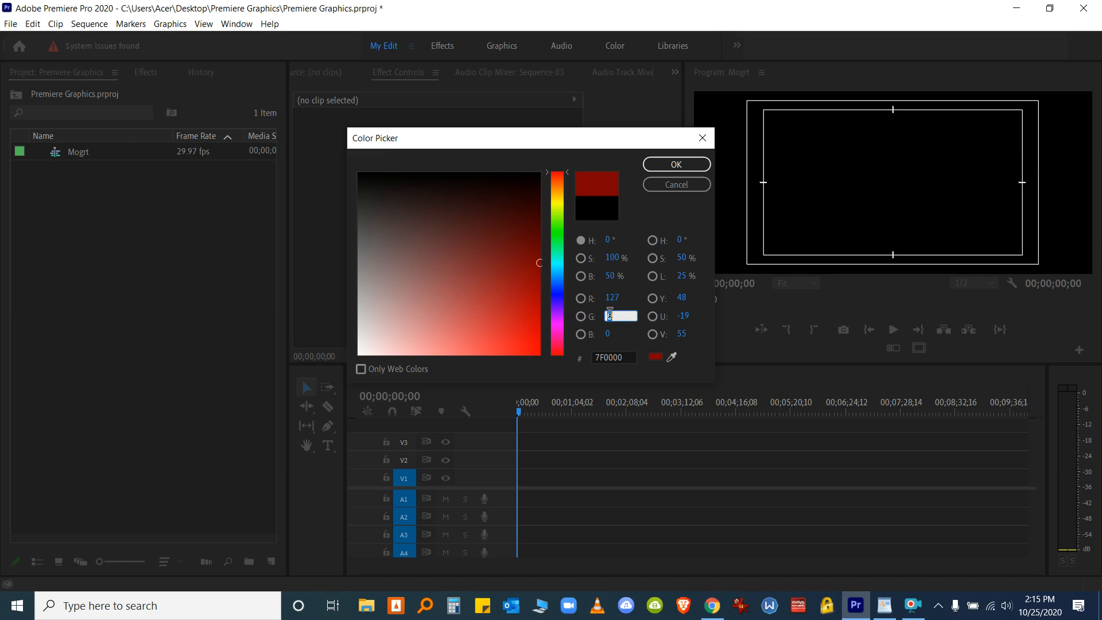
type("127")
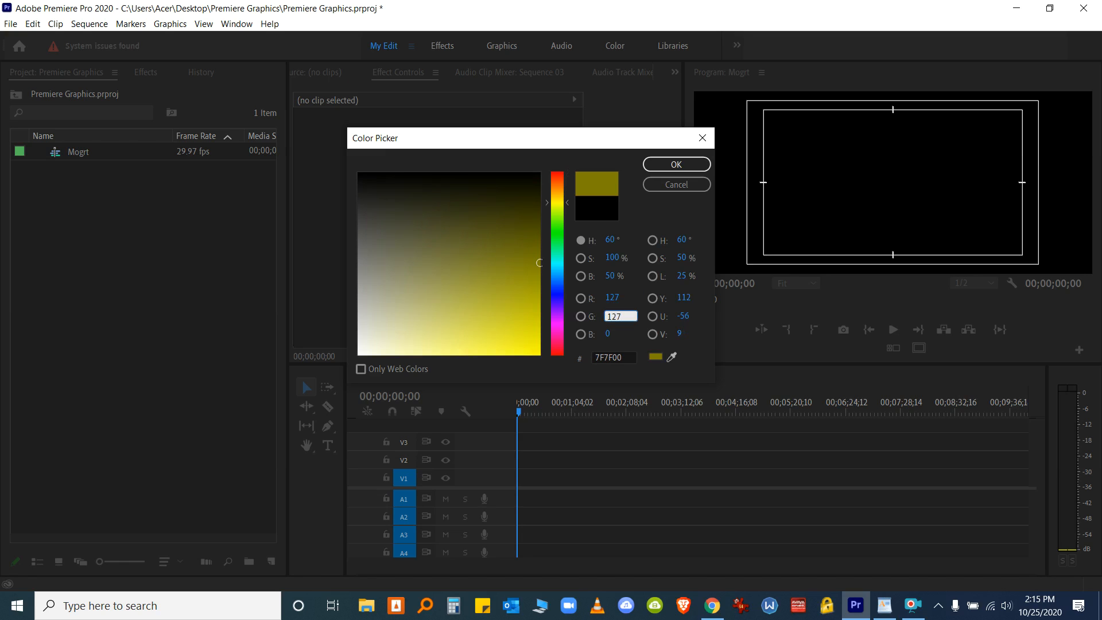
left_click(608, 334)
type("127")
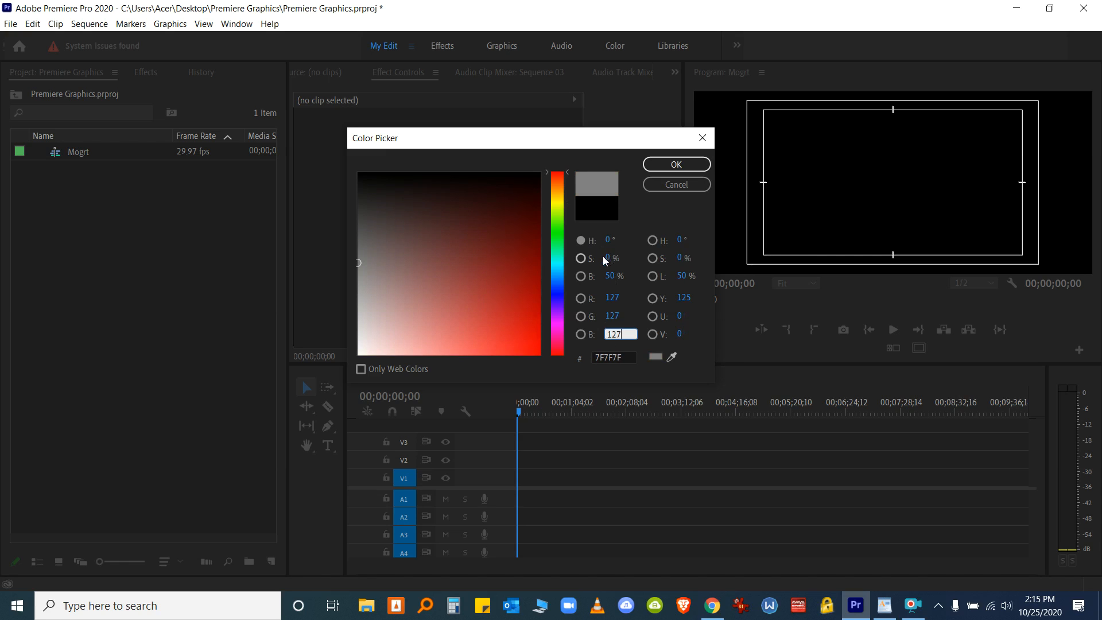
left_click(684, 164)
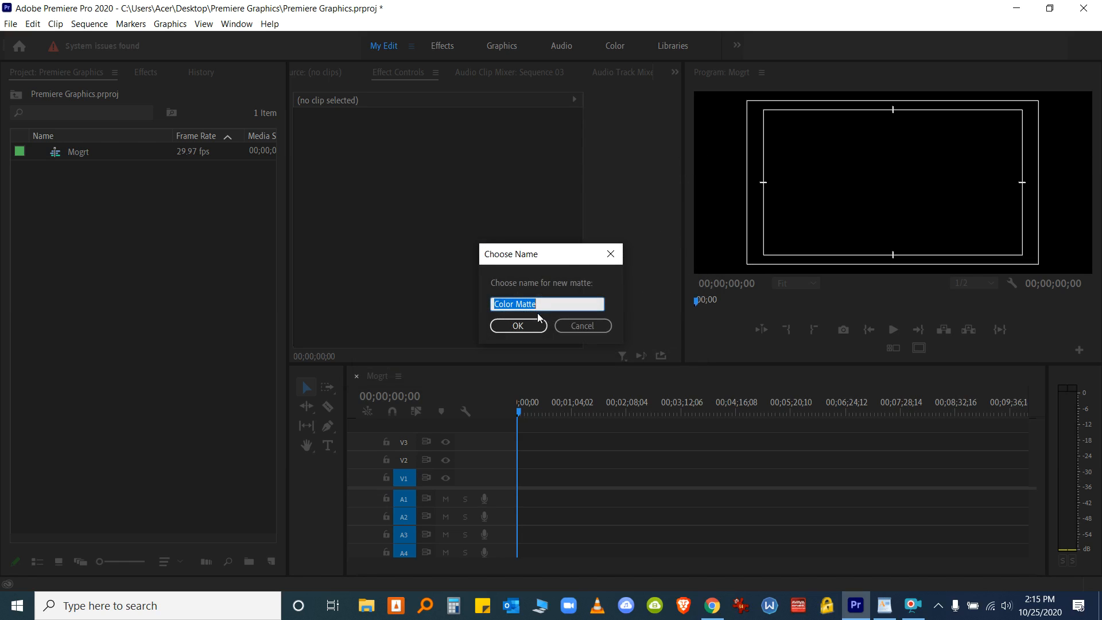
left_click(529, 328)
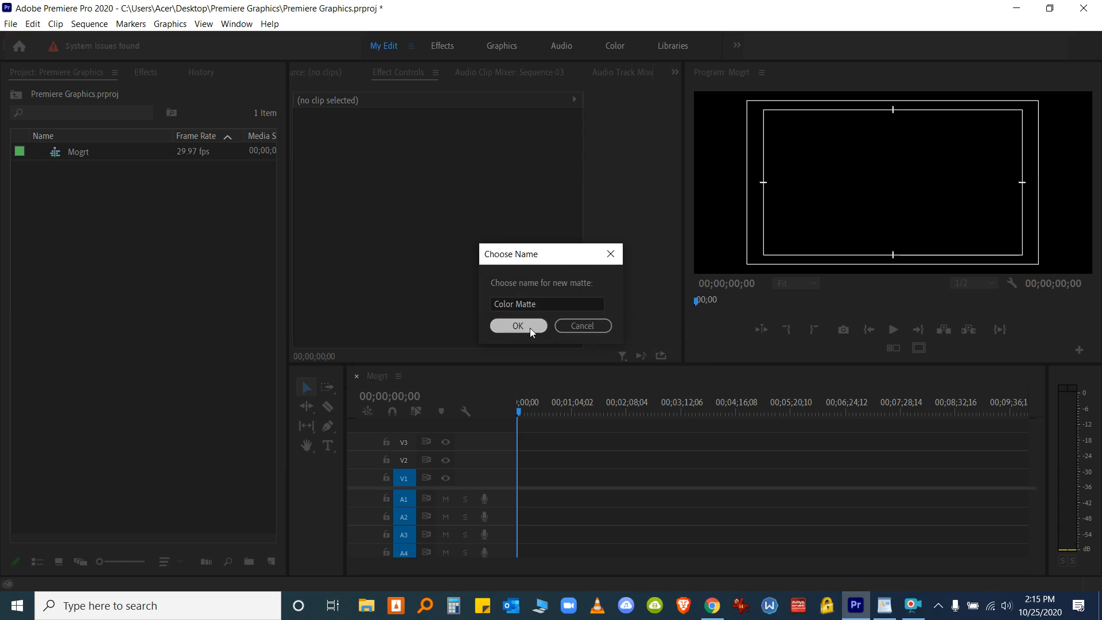
left_click_drag(62, 157, 756, 495)
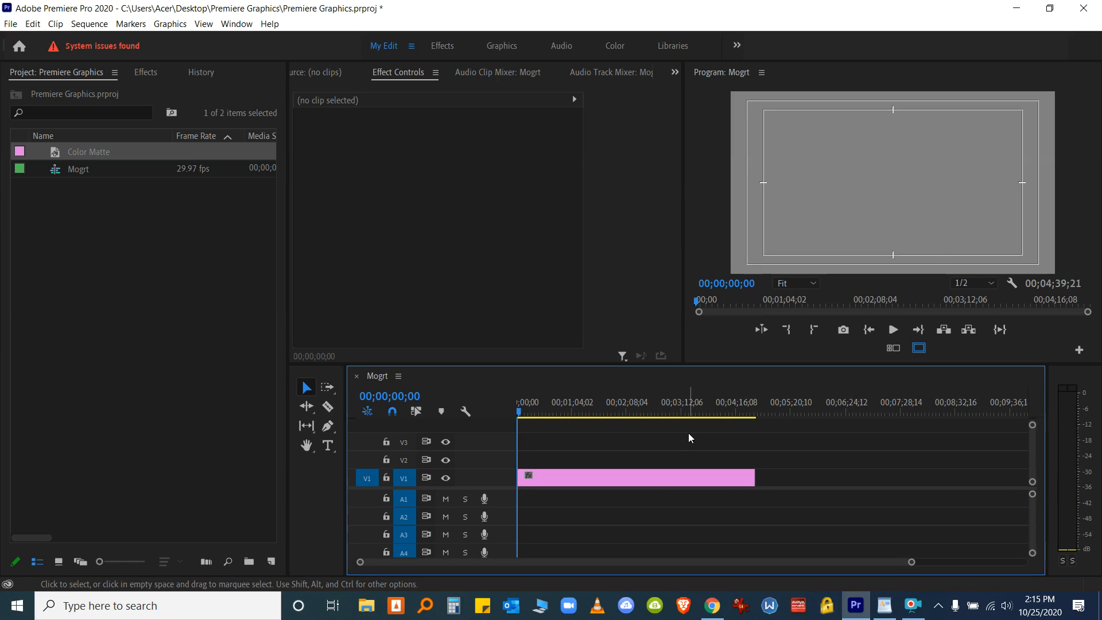
Save the project with Ctrl+S and switch to the Graphics workspace
key("ctrl+s")
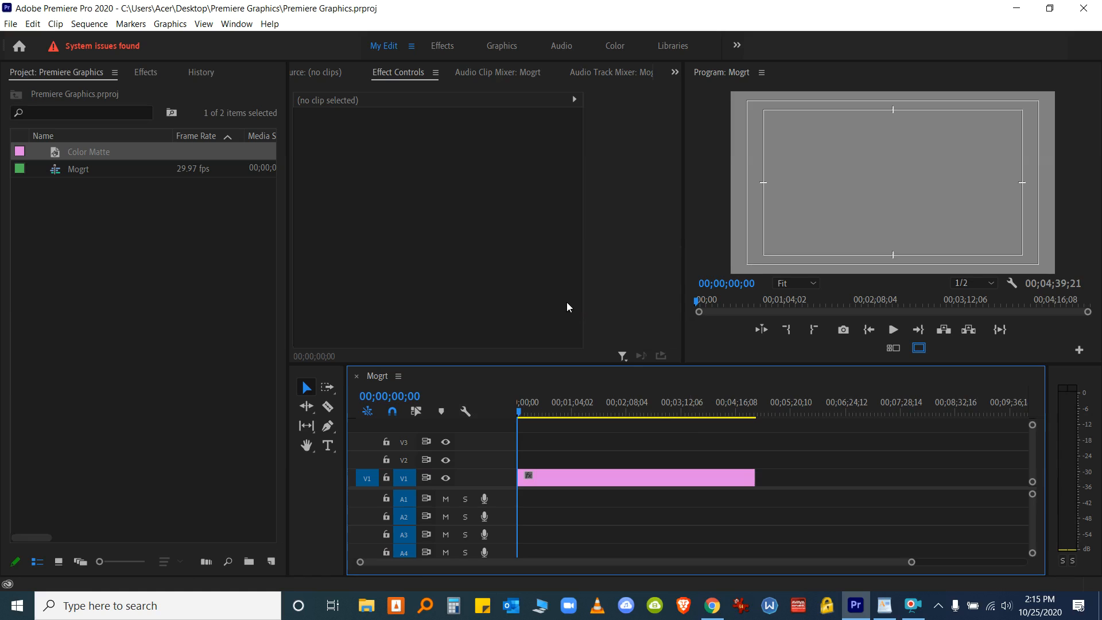
left_click(501, 46)
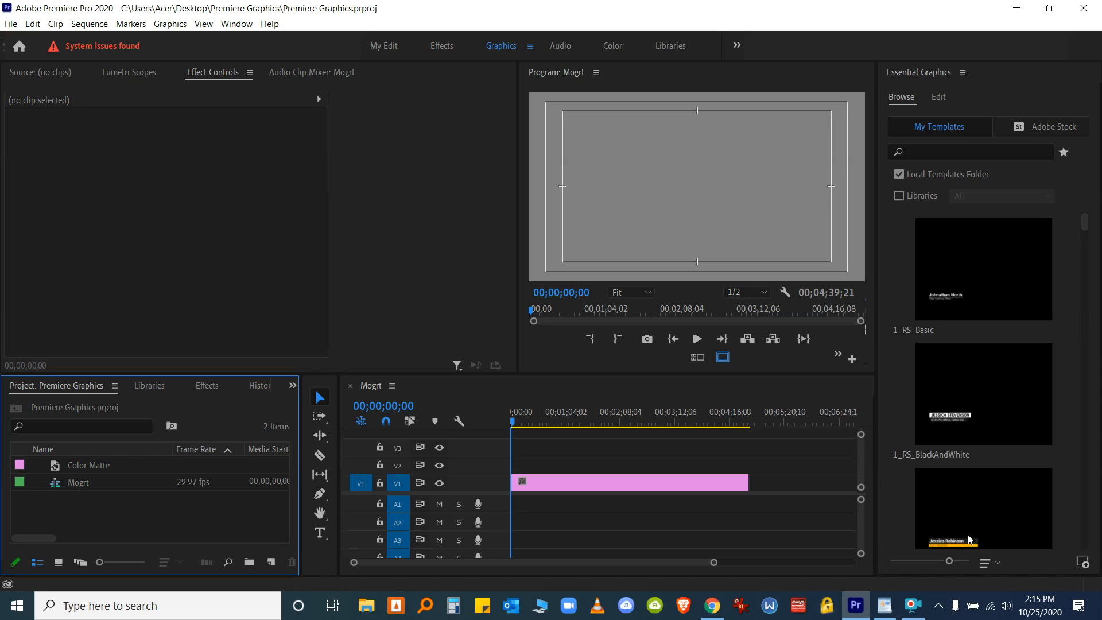
Add a new text layer and move it to the lower left of the frame
left_click(940, 97)
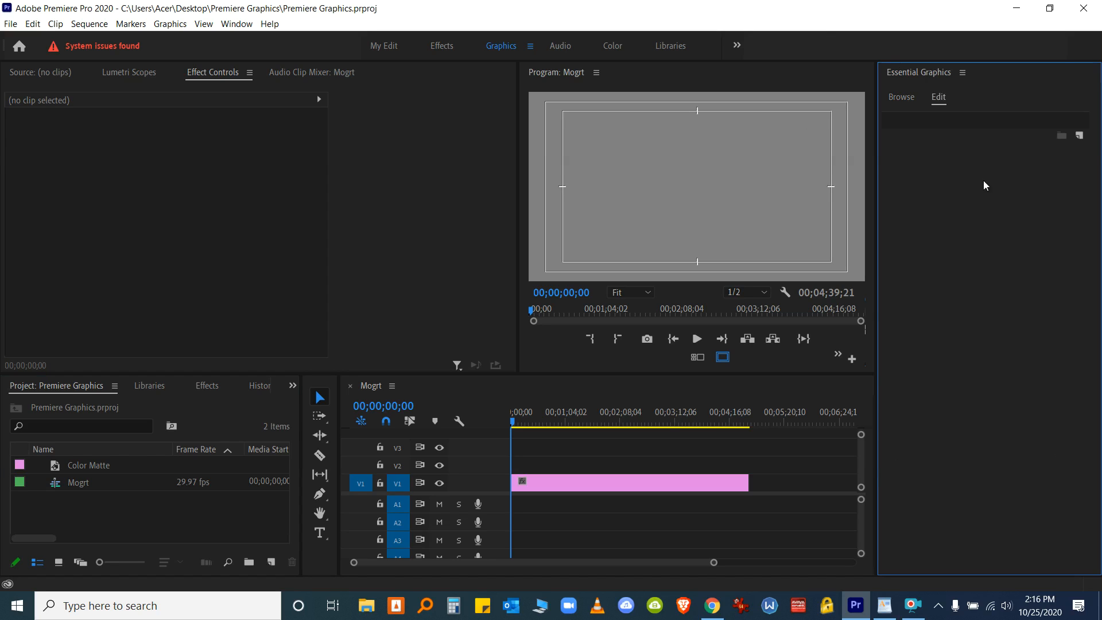
left_click(1082, 137)
left_click(1068, 150)
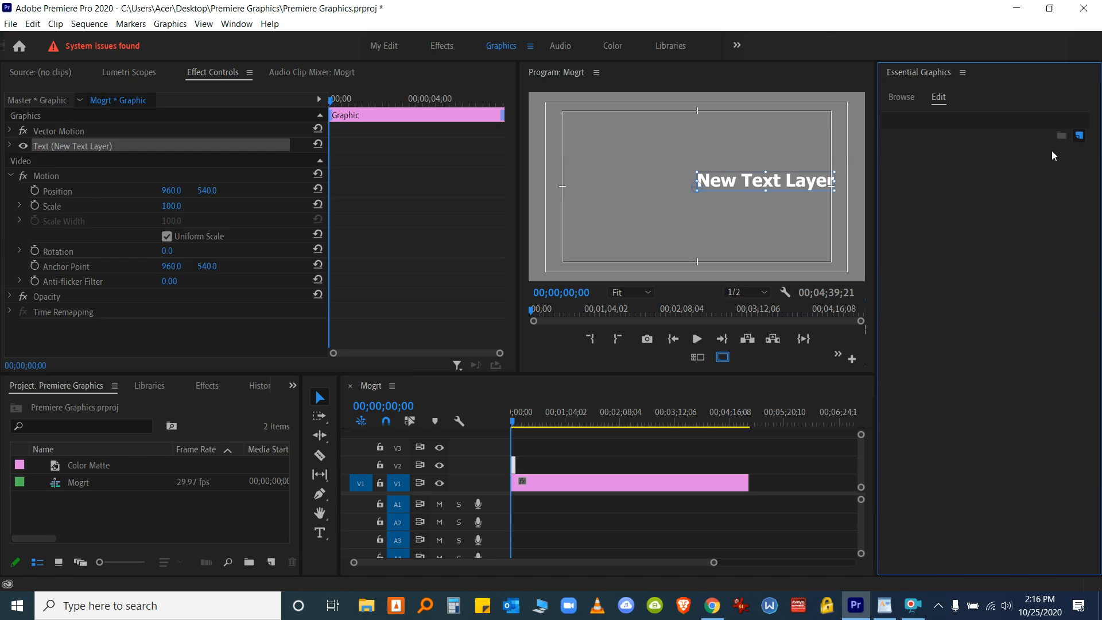
left_click(318, 397)
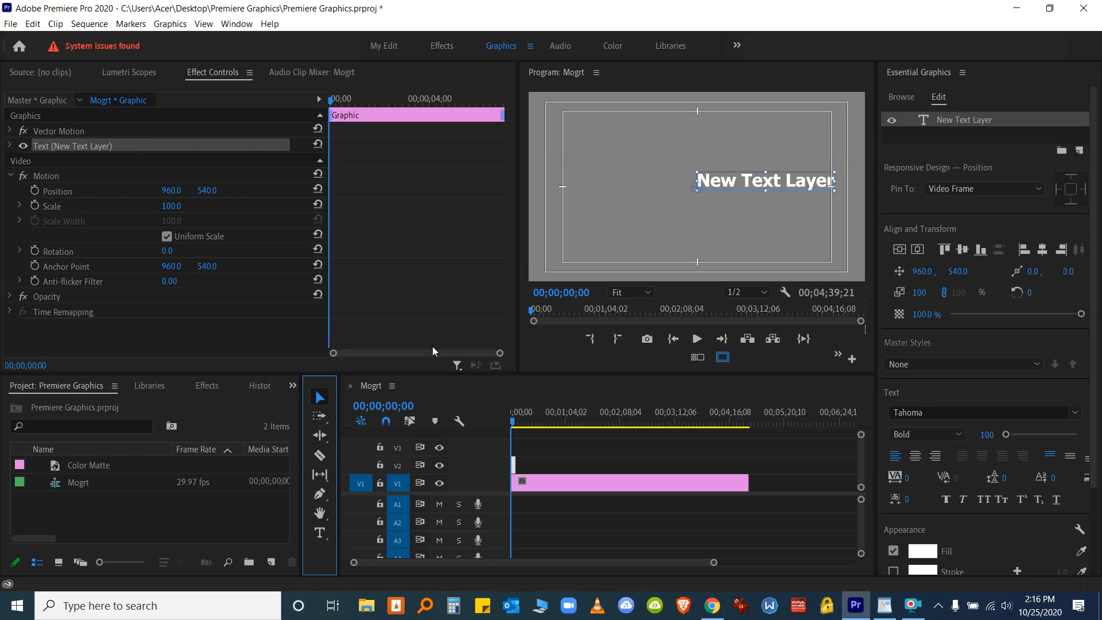
left_click_drag(734, 180, 594, 247)
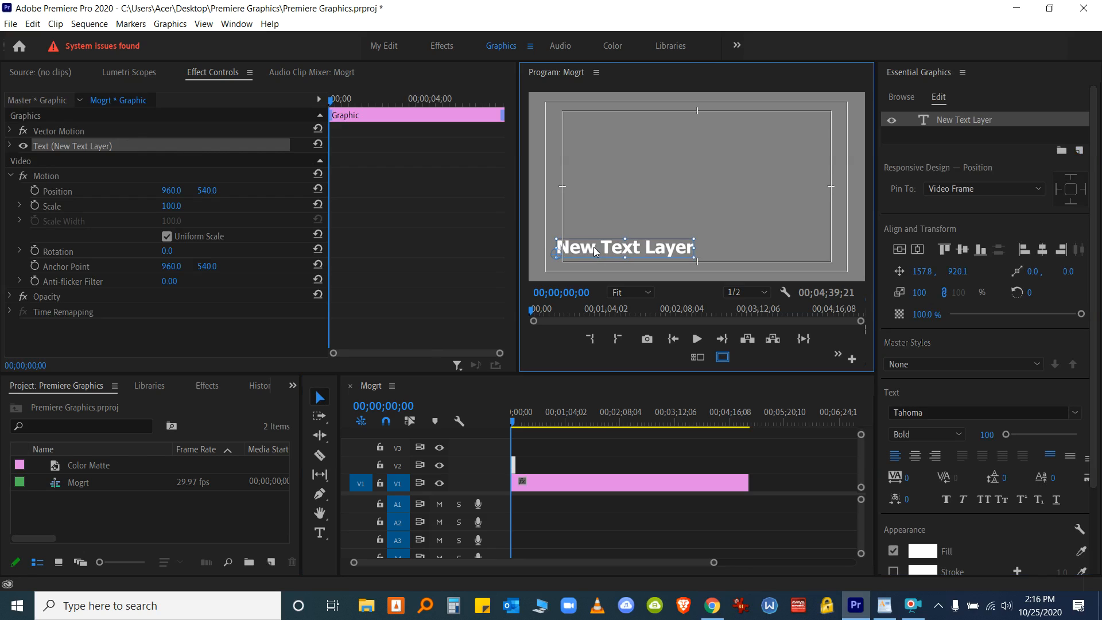
Set the text's font size to 90
left_click(984, 436)
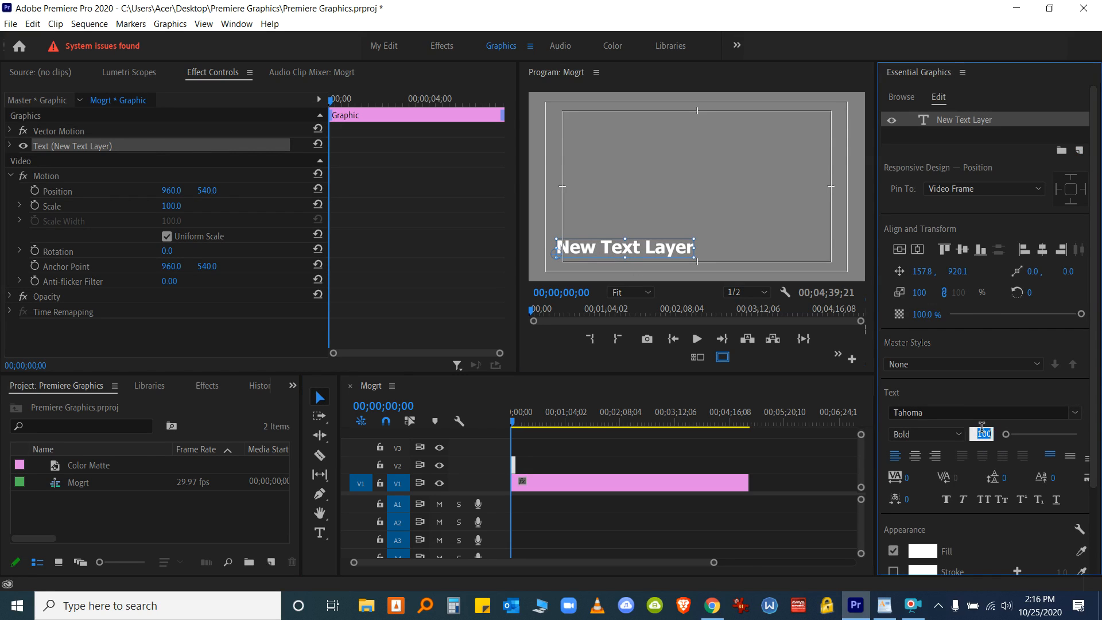
type("90")
key("Return")
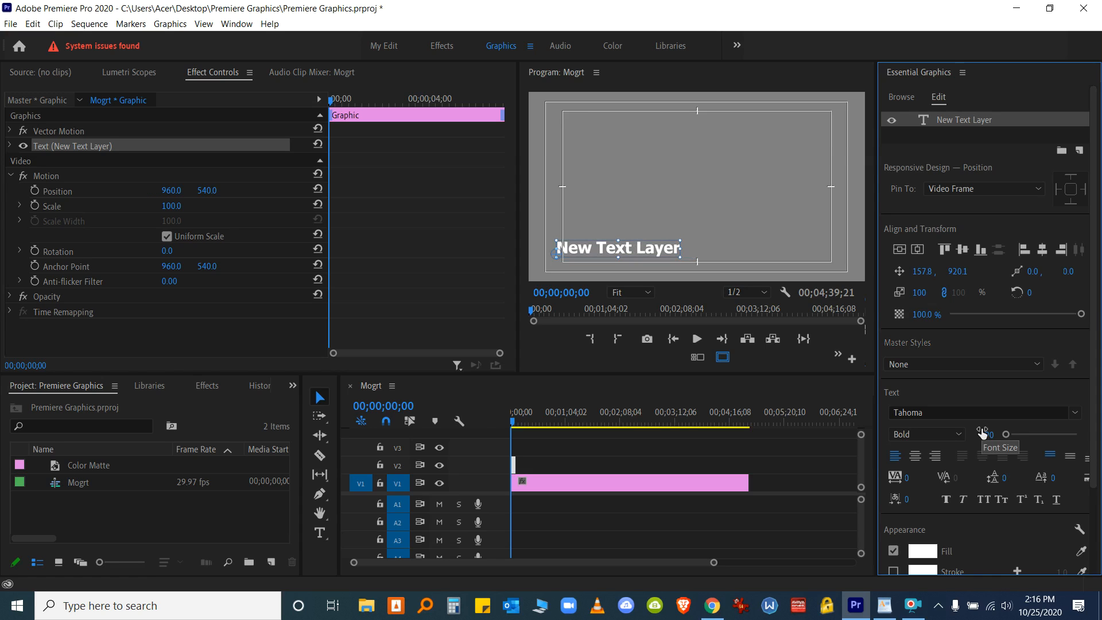
Change the text to 'Type Name Here' and add a rectangle layer
left_click(574, 256)
double_click(574, 253)
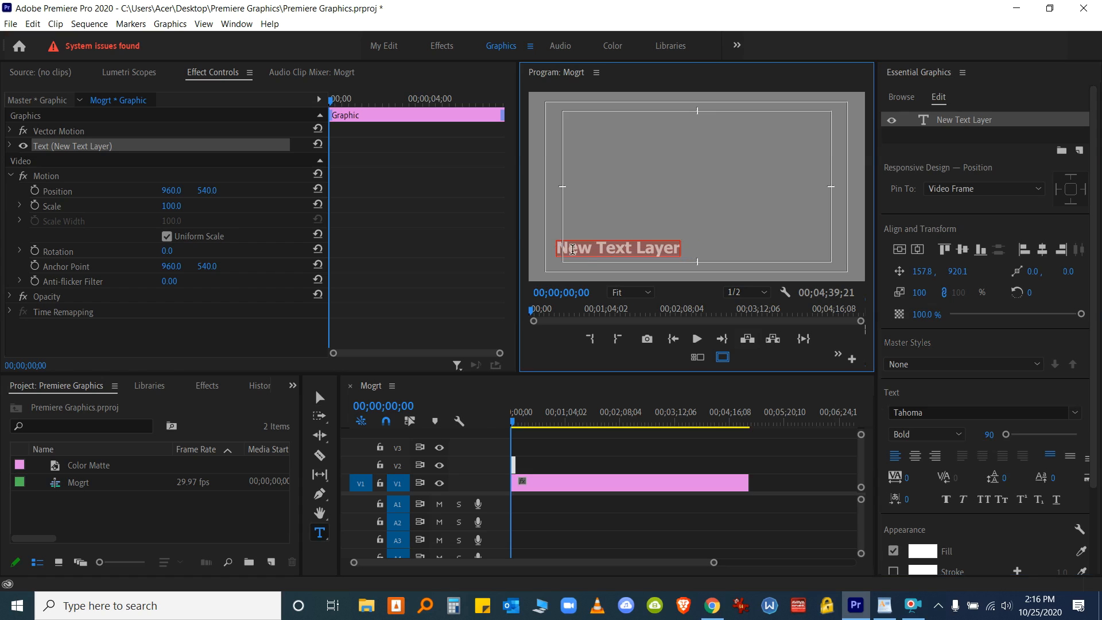
type("Typ")
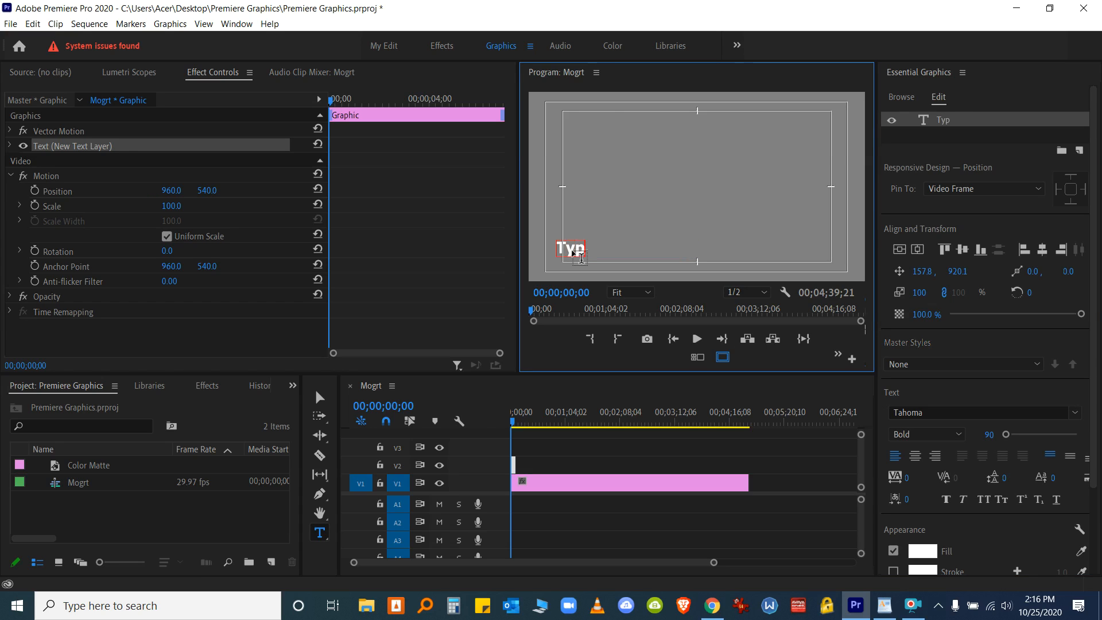
type("e Name")
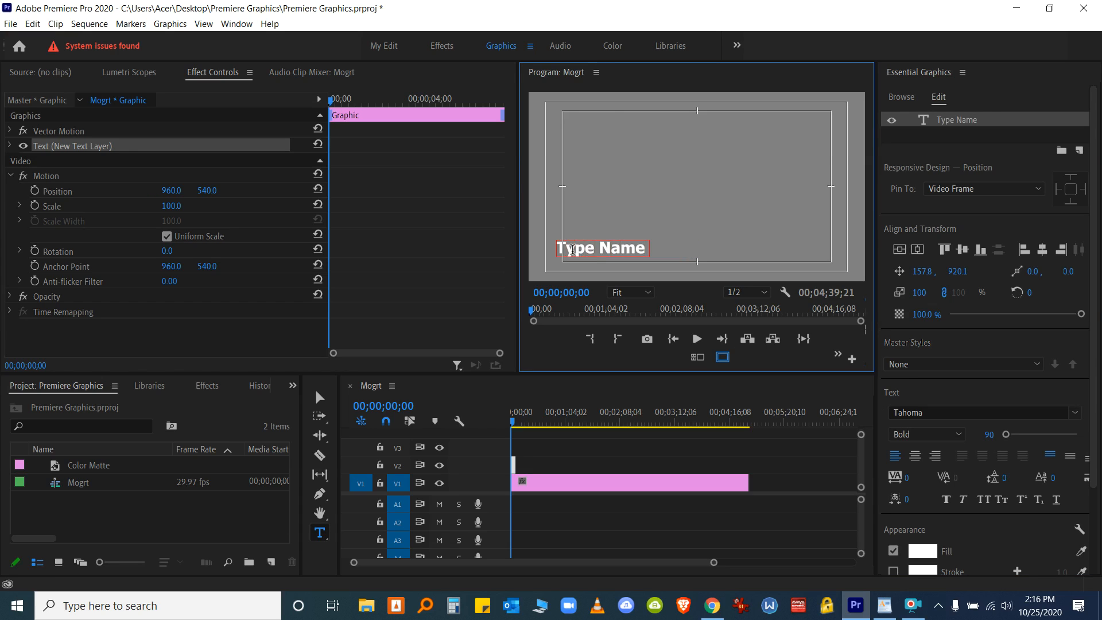
type(" HERE==")
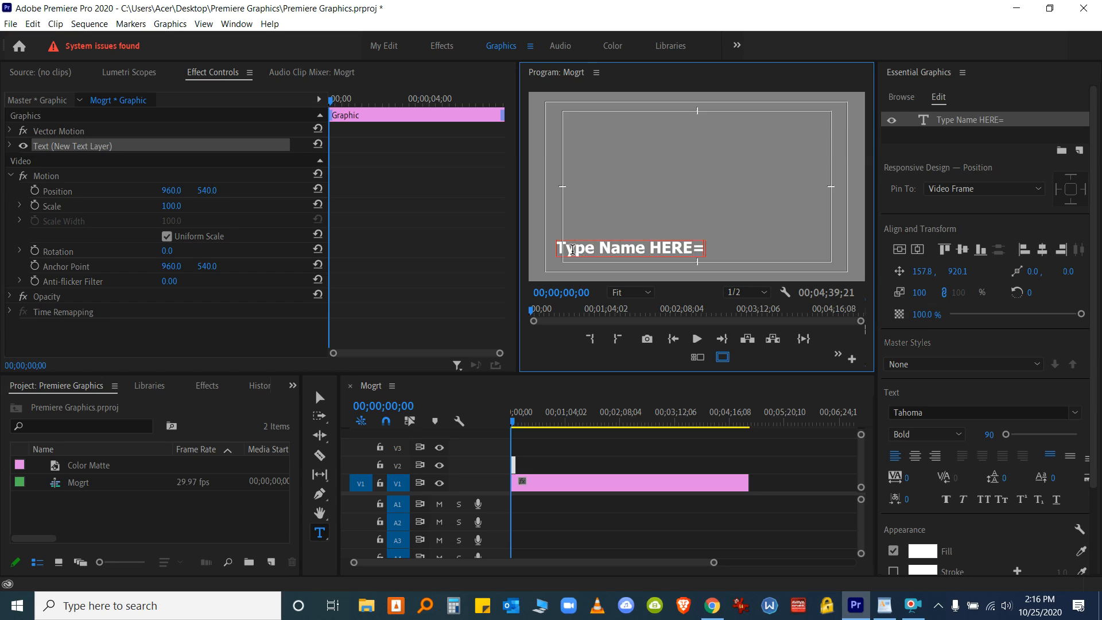
key("BackSpace")
key("BackSpace")
key("BackSpace")
type("ere")
left_click(1080, 150)
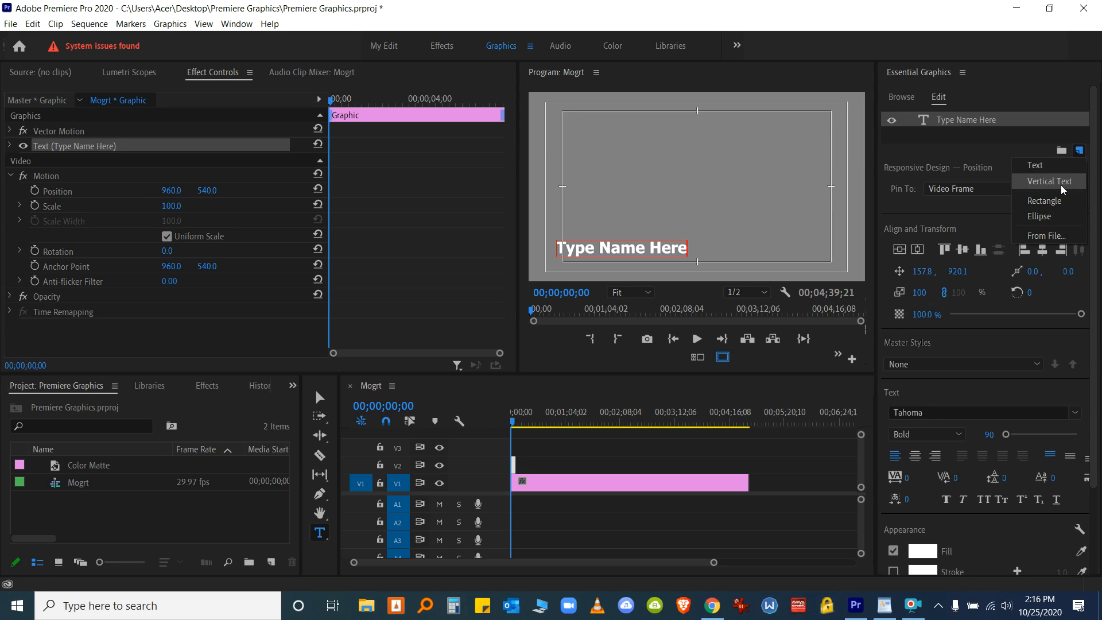
left_click(1055, 195)
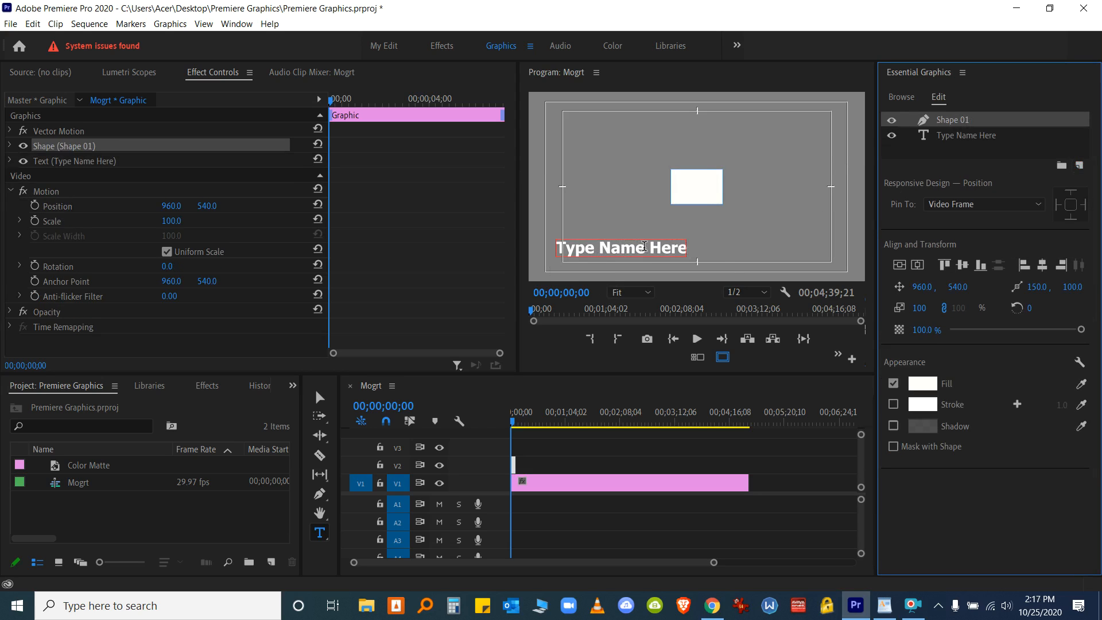
Fill the rectangle with orange D8590C and move Shape 01 beneath the text layer
left_click(921, 384)
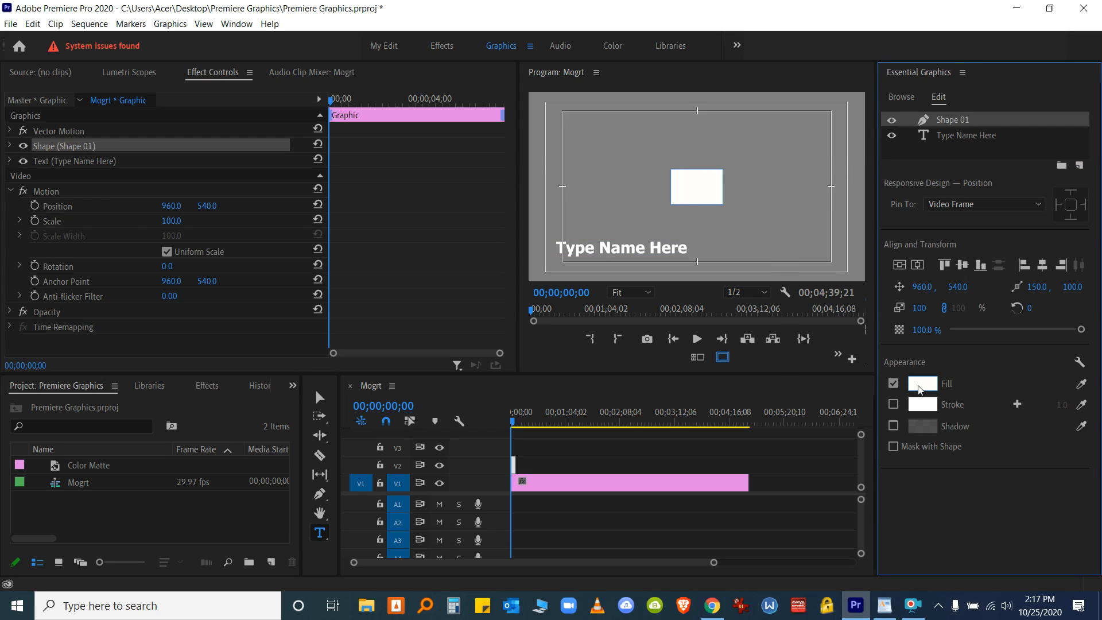
left_click_drag(636, 281, 636, 280)
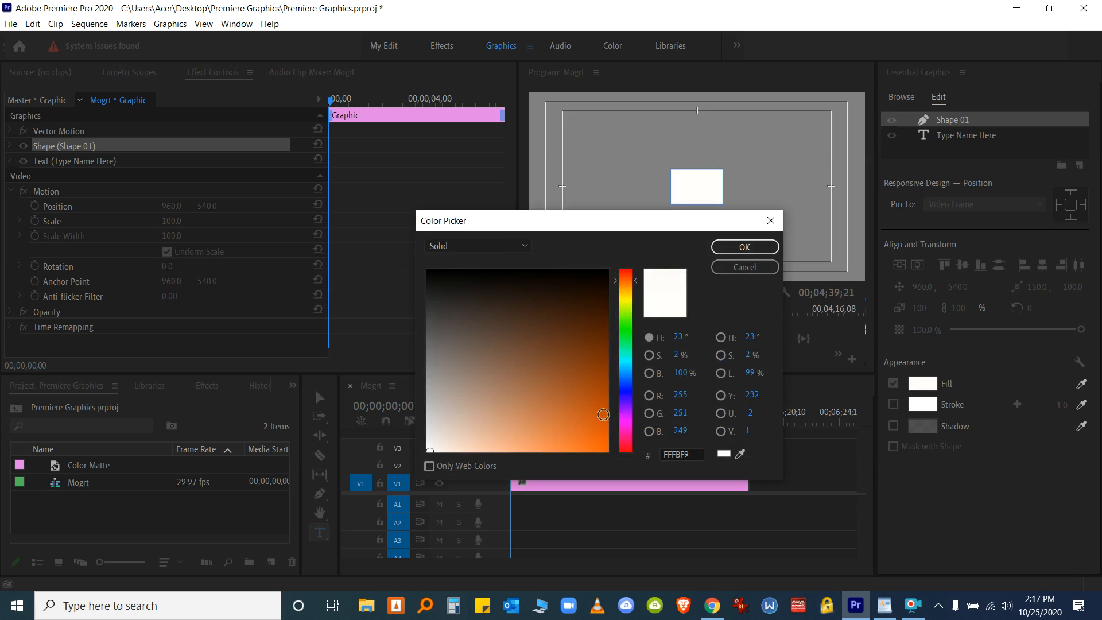
left_click(598, 424)
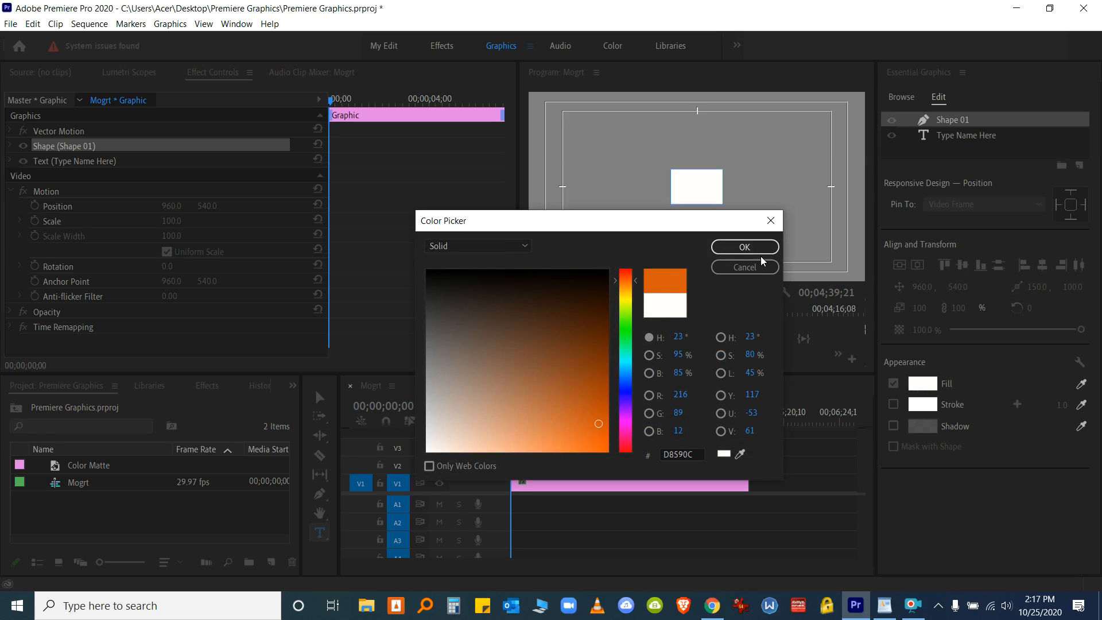
left_click(747, 246)
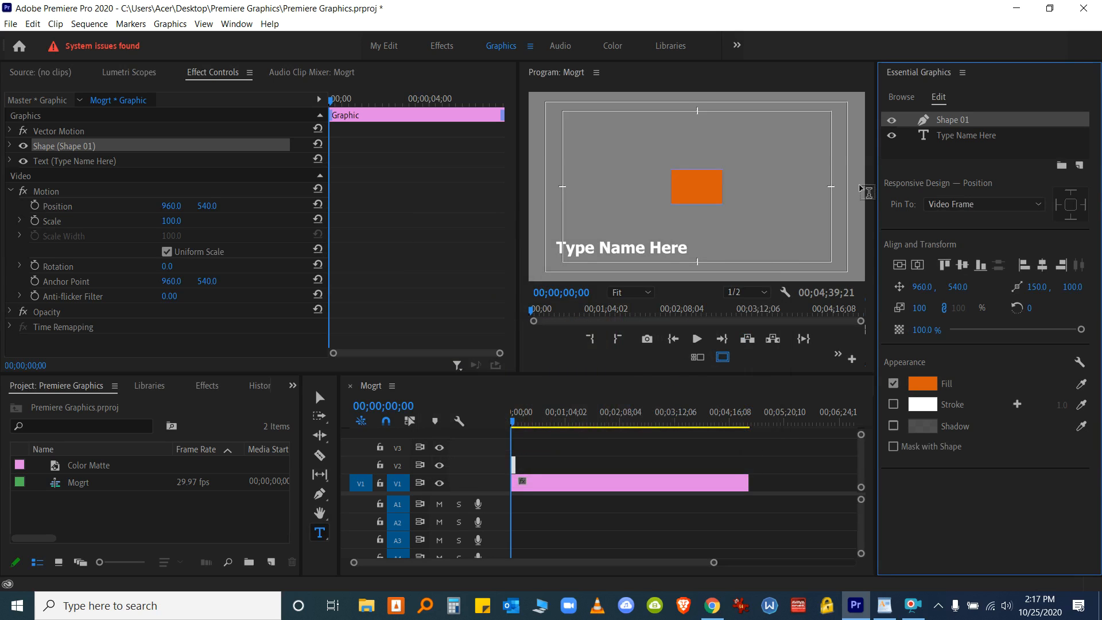
left_click_drag(950, 119, 951, 142)
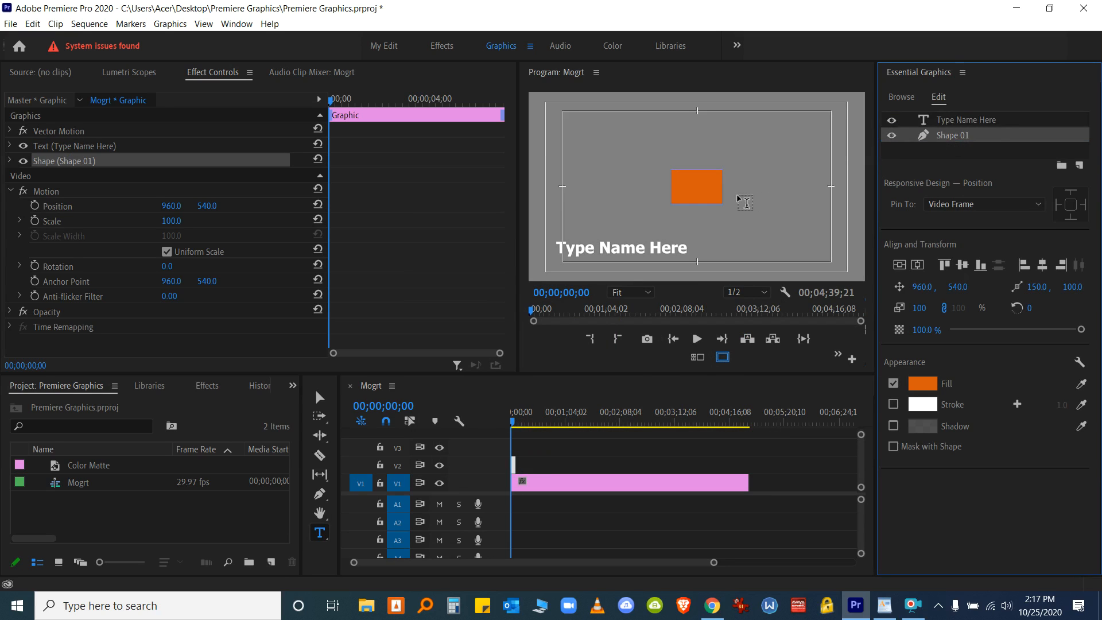
Move the orange bar under the text, widen it to span the name, and duplicate it
left_click(320, 397)
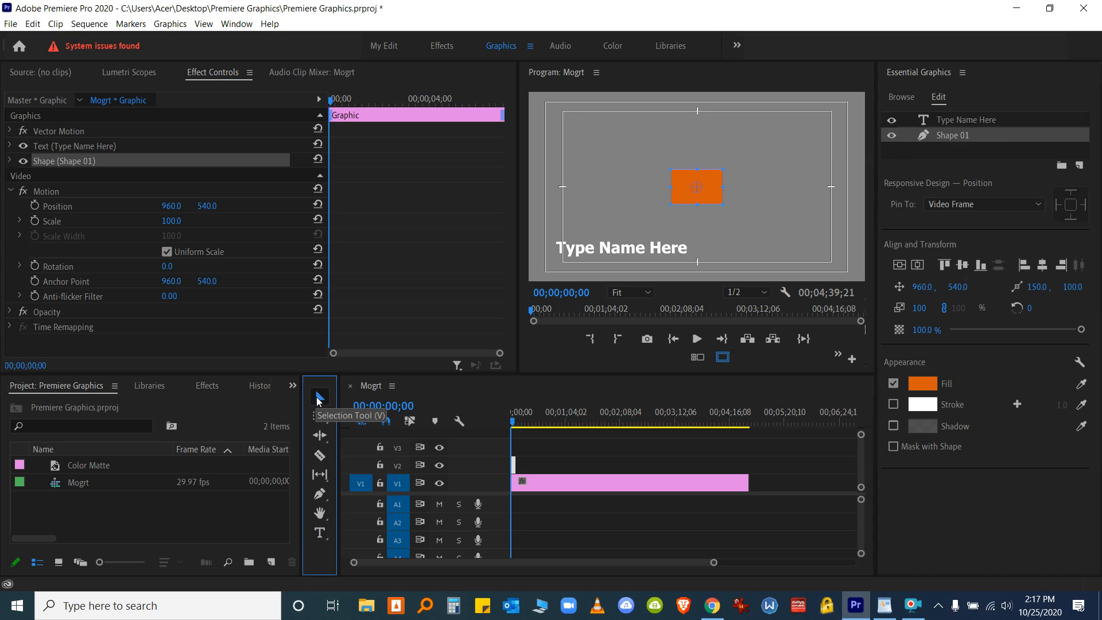
left_click(715, 196)
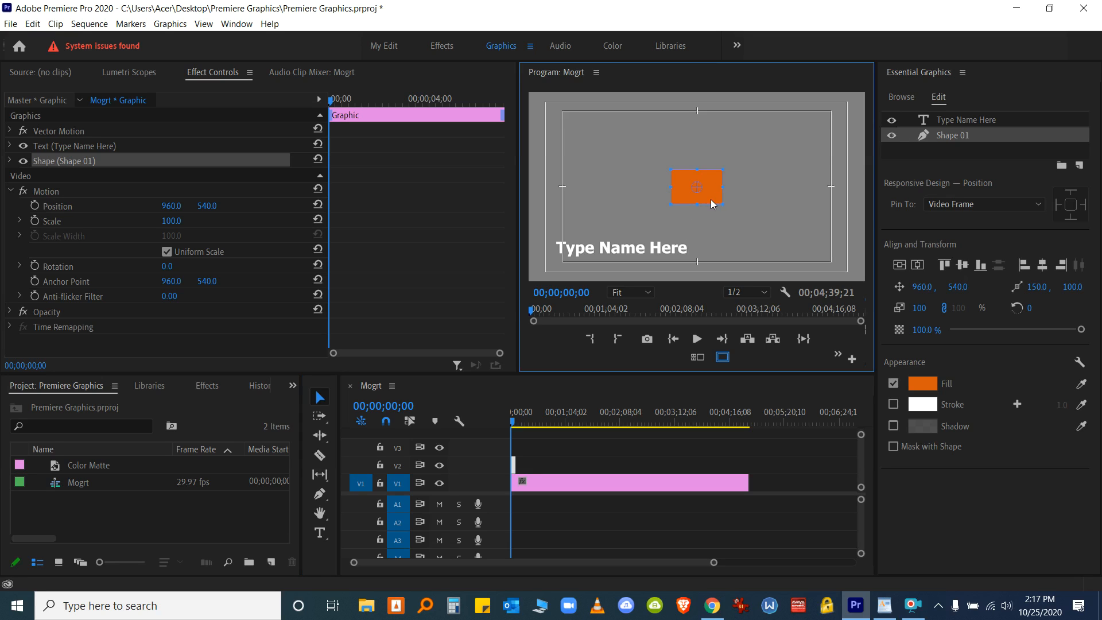
left_click_drag(710, 199, 593, 256)
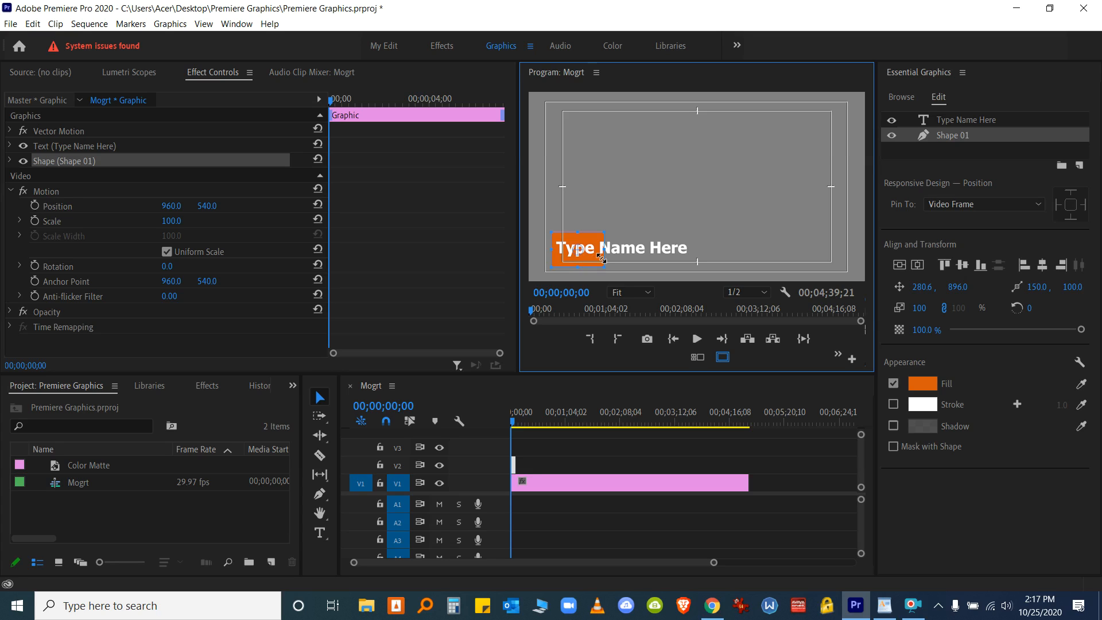
left_click_drag(602, 262, 691, 260)
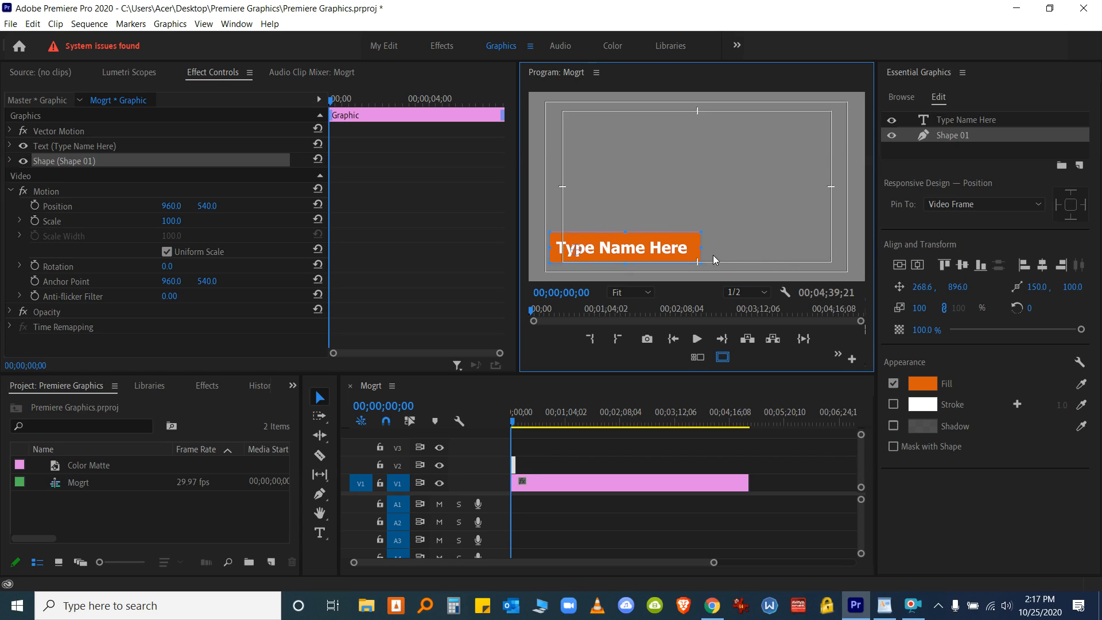
right_click(955, 136)
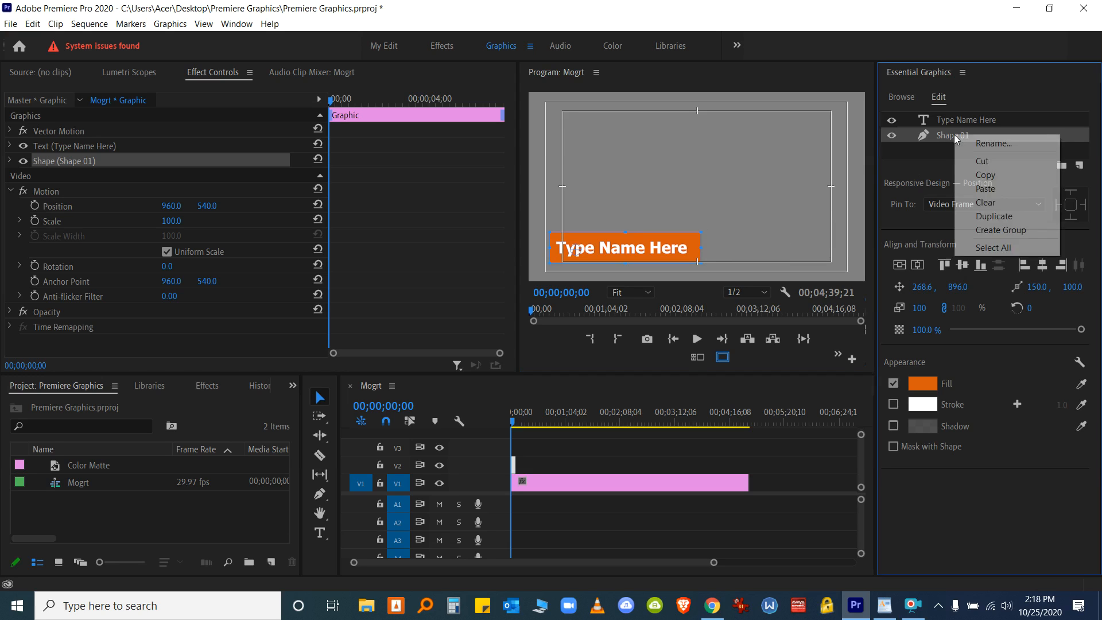
left_click(997, 216)
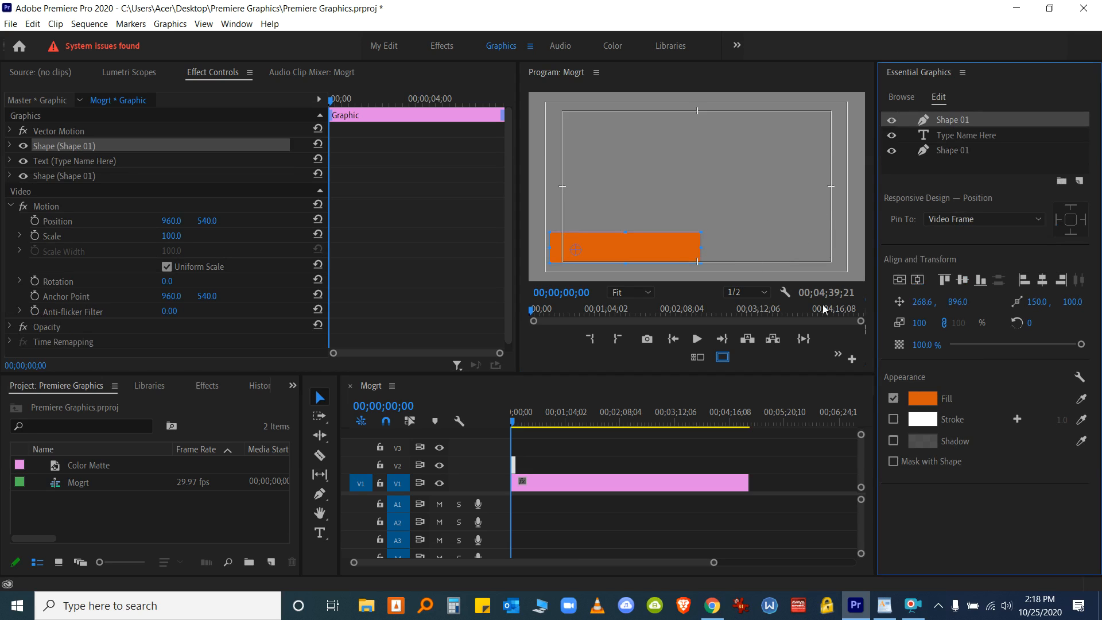
Make the duplicate shape white, send it to the bottom, and nudge it right
left_click(927, 400)
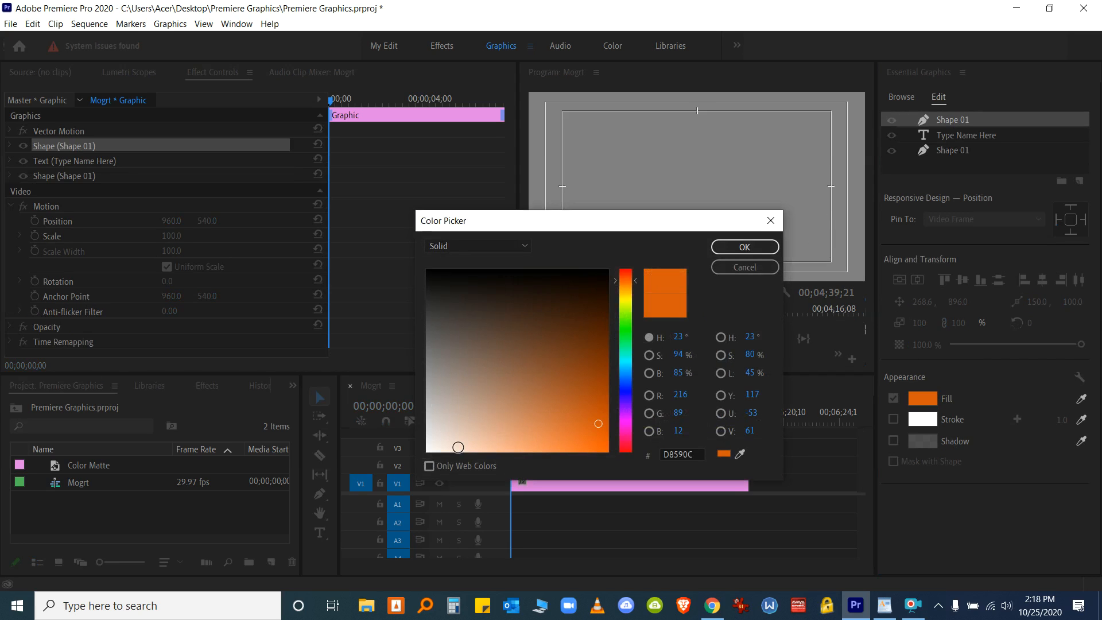
left_click(426, 449)
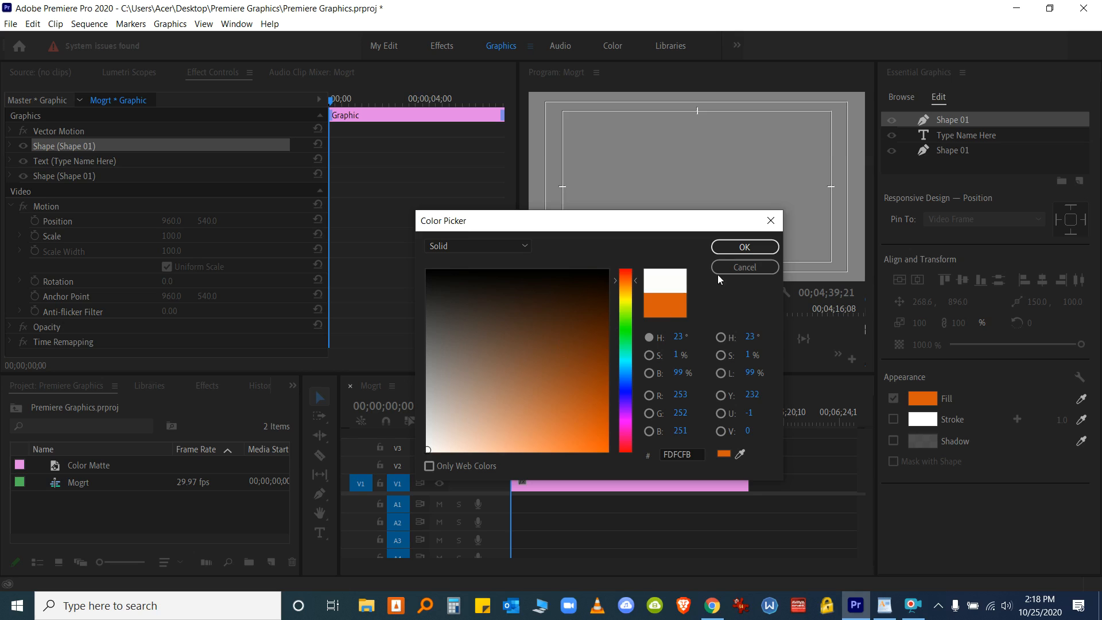
left_click(740, 247)
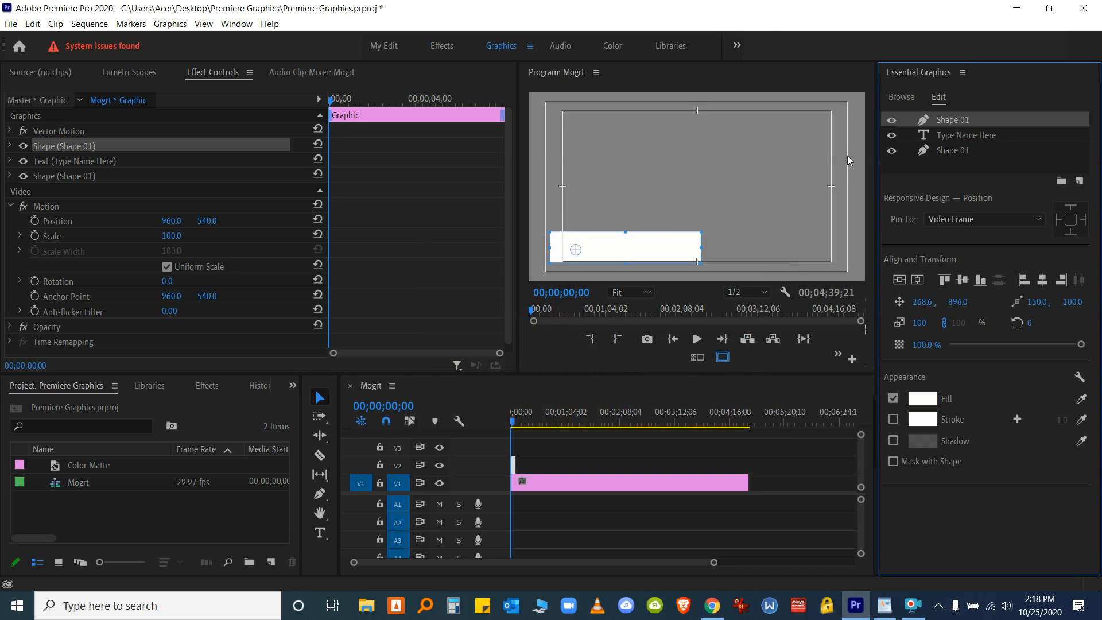
left_click_drag(960, 116, 964, 159)
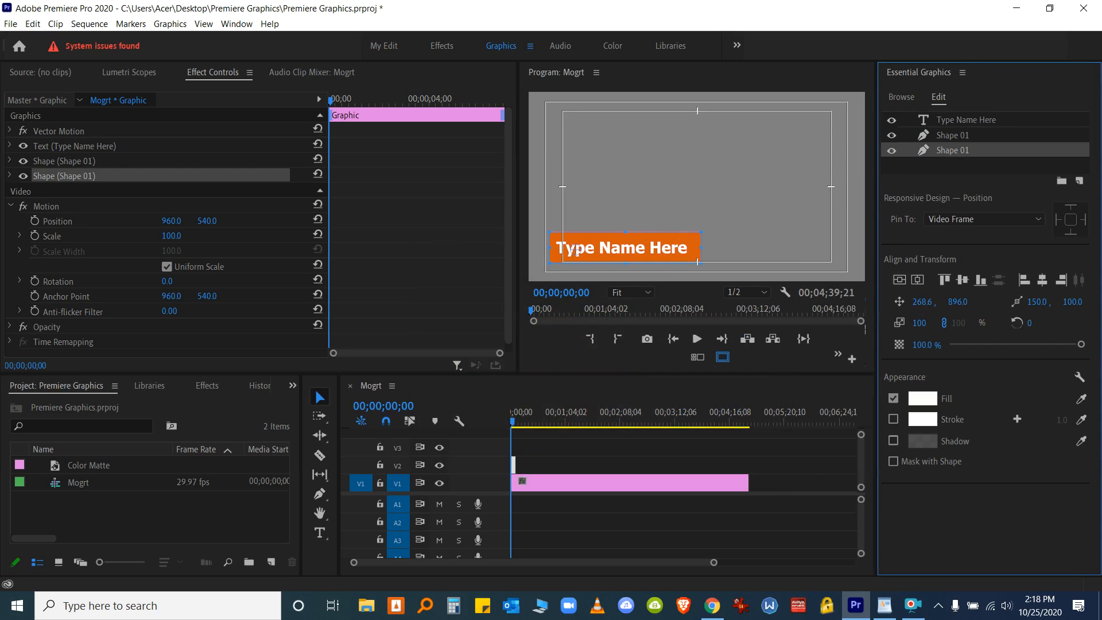
key("shift+Right")
key("shift+Right")
key("shift+Right")
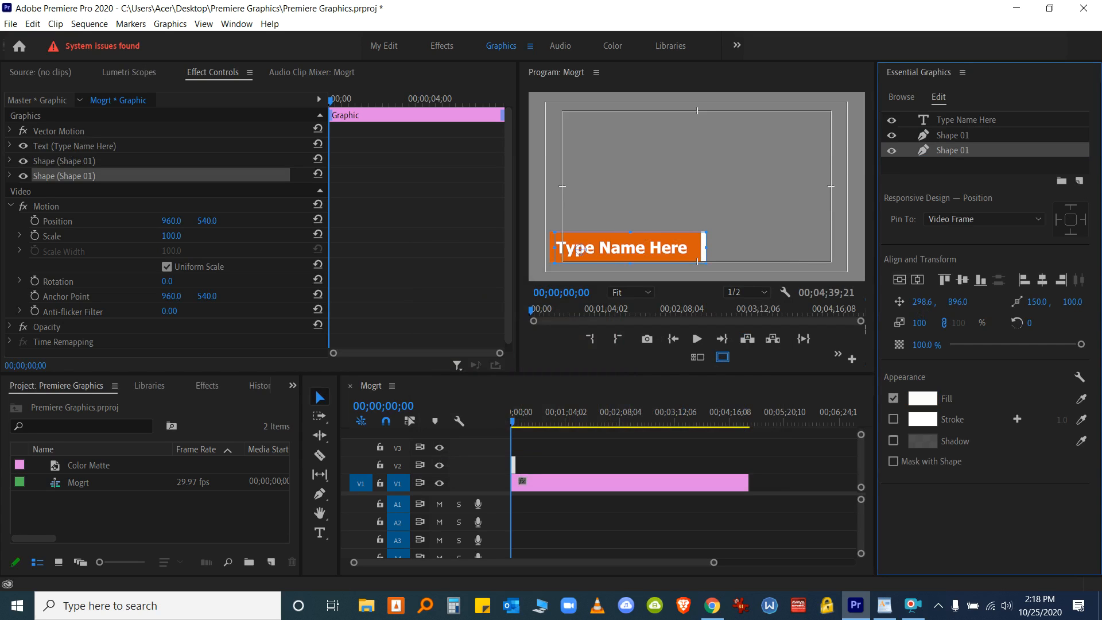
Trim the Color Matte on V1 so the Mogrt sequence runs 00;00;15;04
left_click(837, 167)
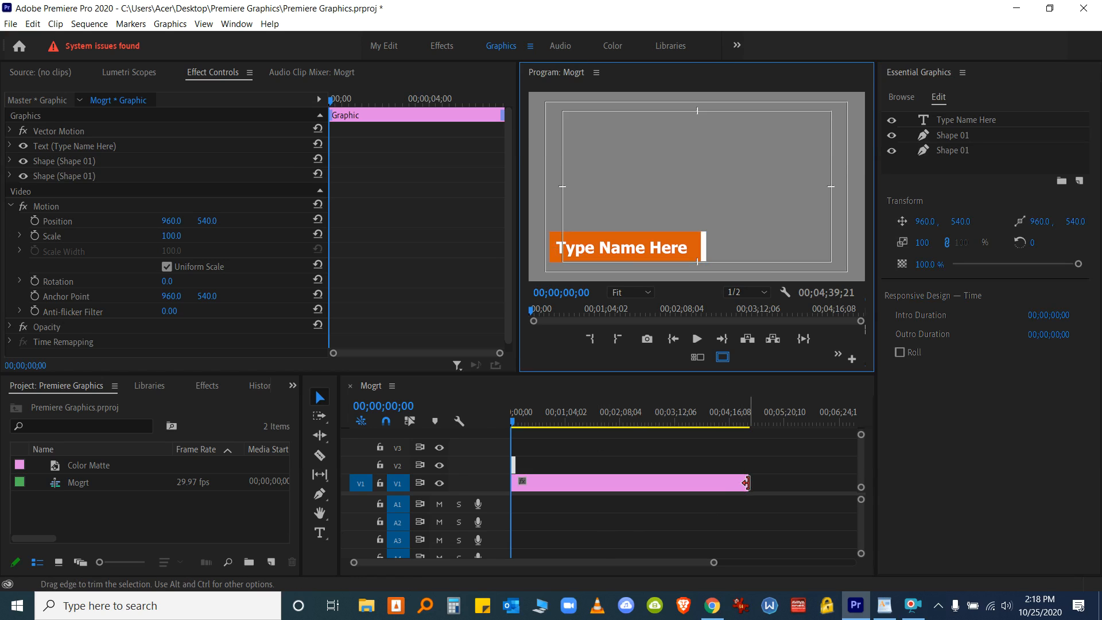
left_click_drag(747, 483, 550, 489)
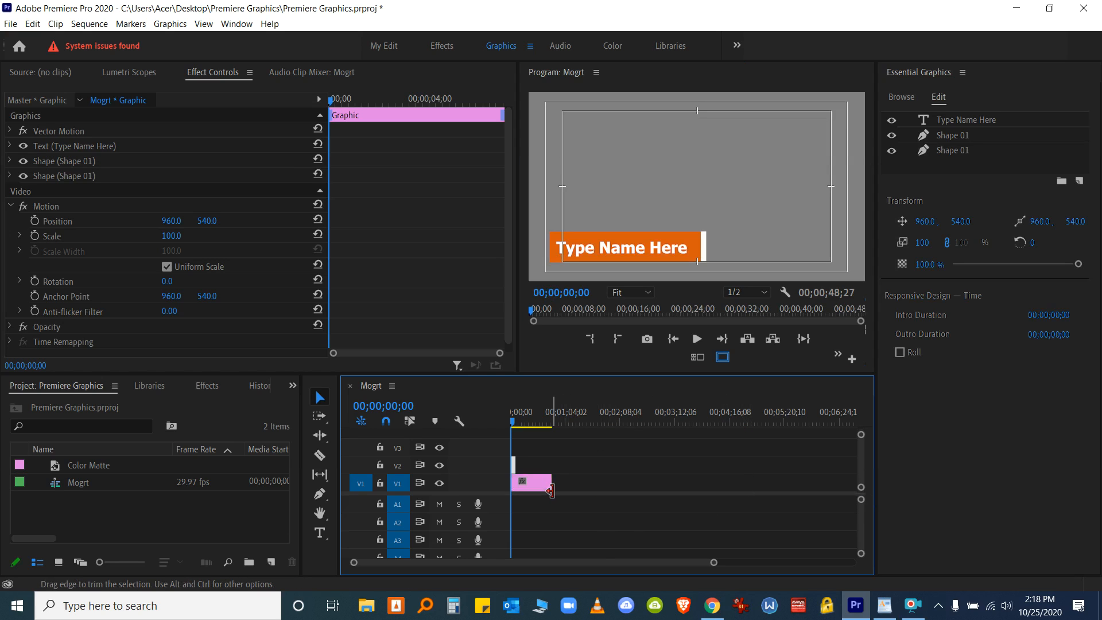
key("backslash")
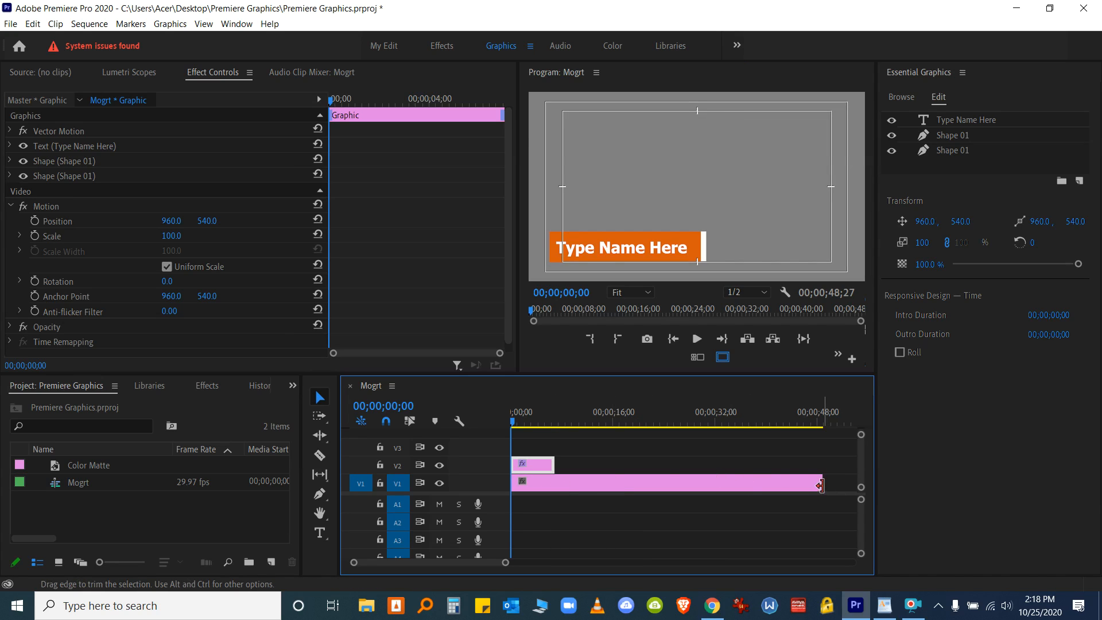
left_click_drag(815, 484, 605, 488)
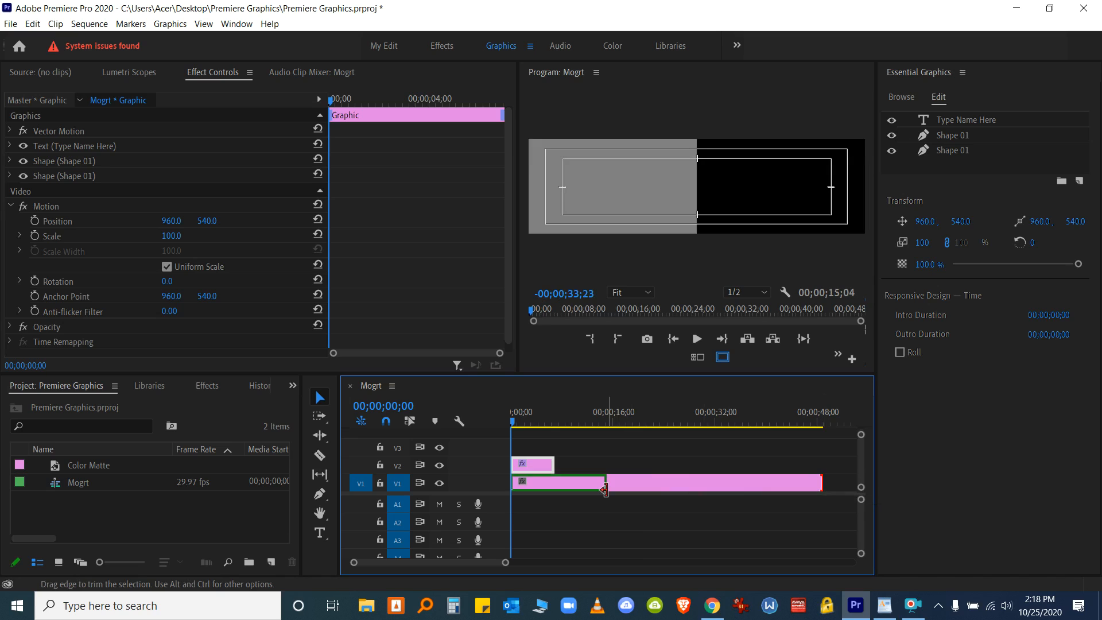
key("backslash")
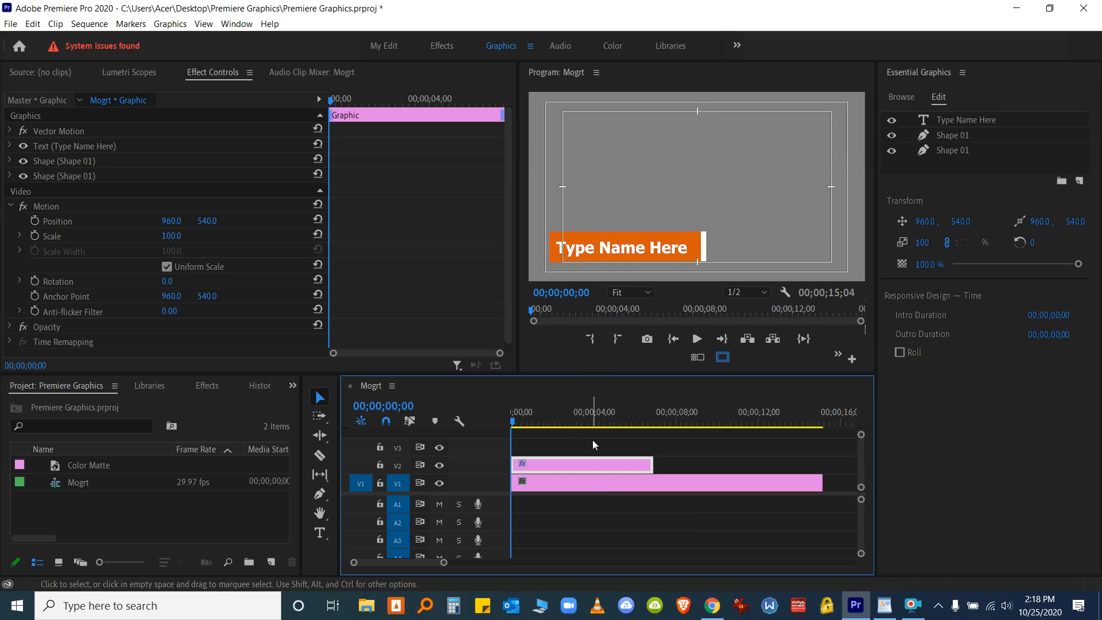
left_click_drag(581, 411, 536, 421)
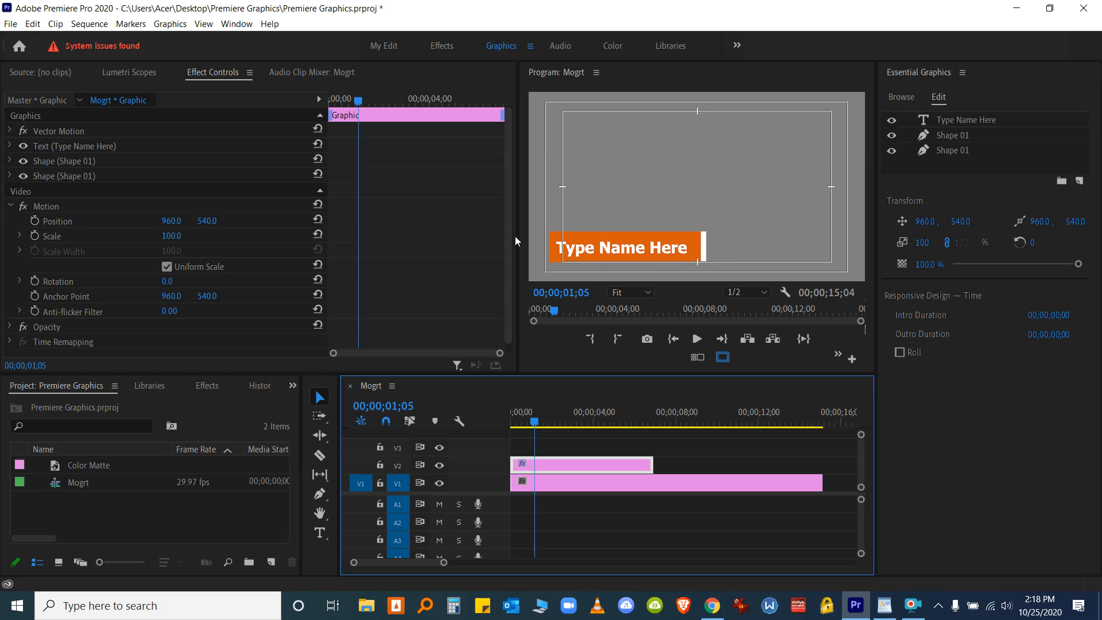
Pin the orange Shape 01 to the Type Name Here text on all edges
left_click(943, 136)
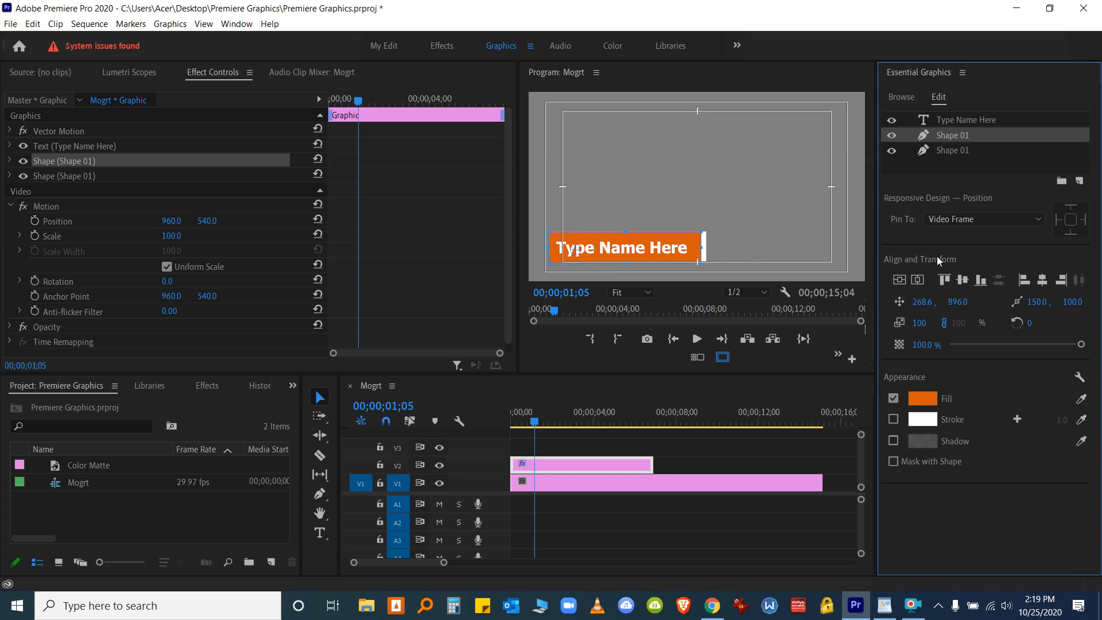
left_click(946, 217)
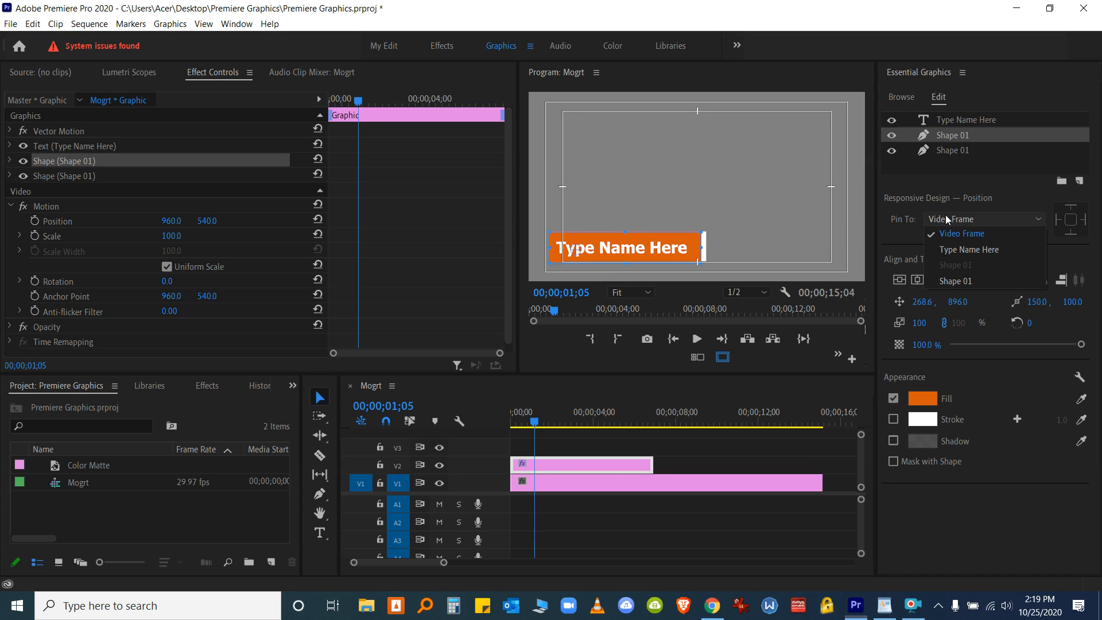
left_click(958, 250)
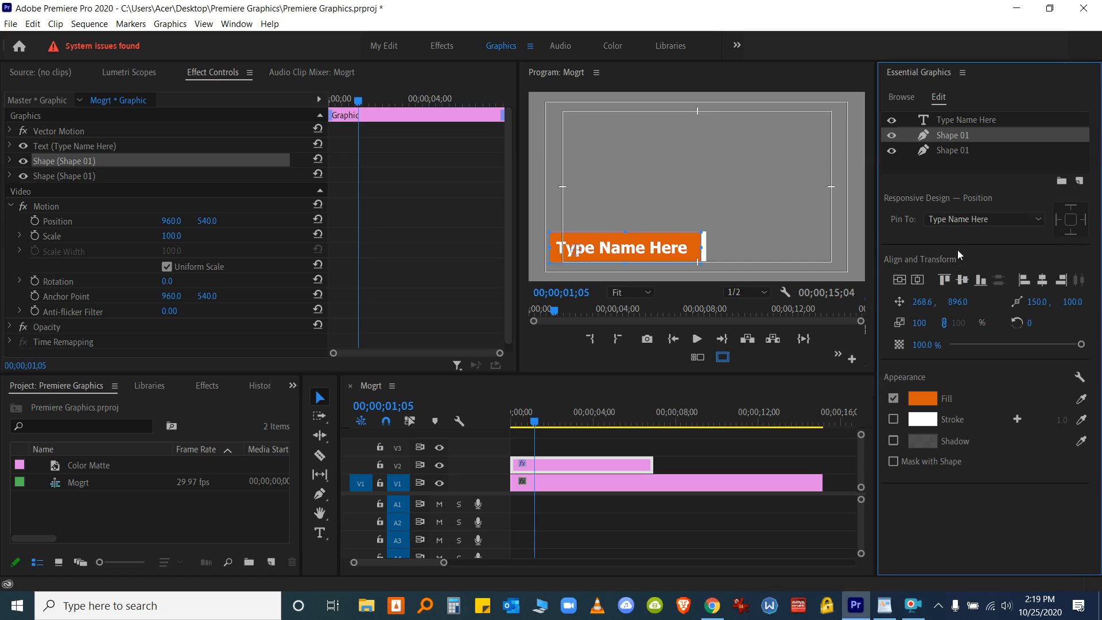
left_click(1073, 224)
Pin the white strip to the orange Shape 01 and select the placeholder name text
left_click(967, 151)
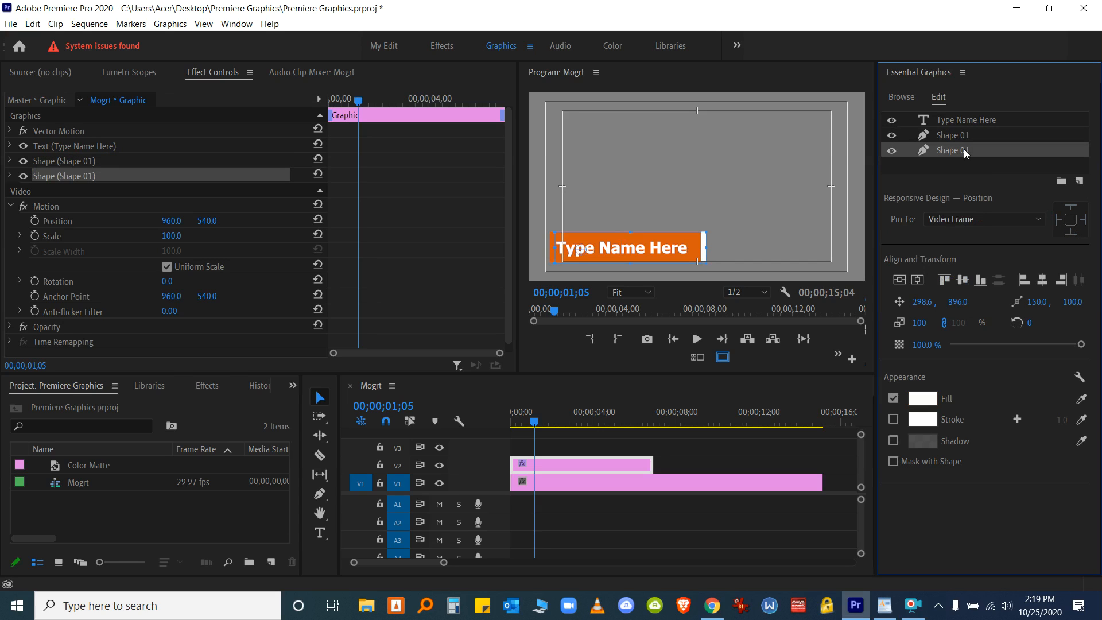
left_click(950, 217)
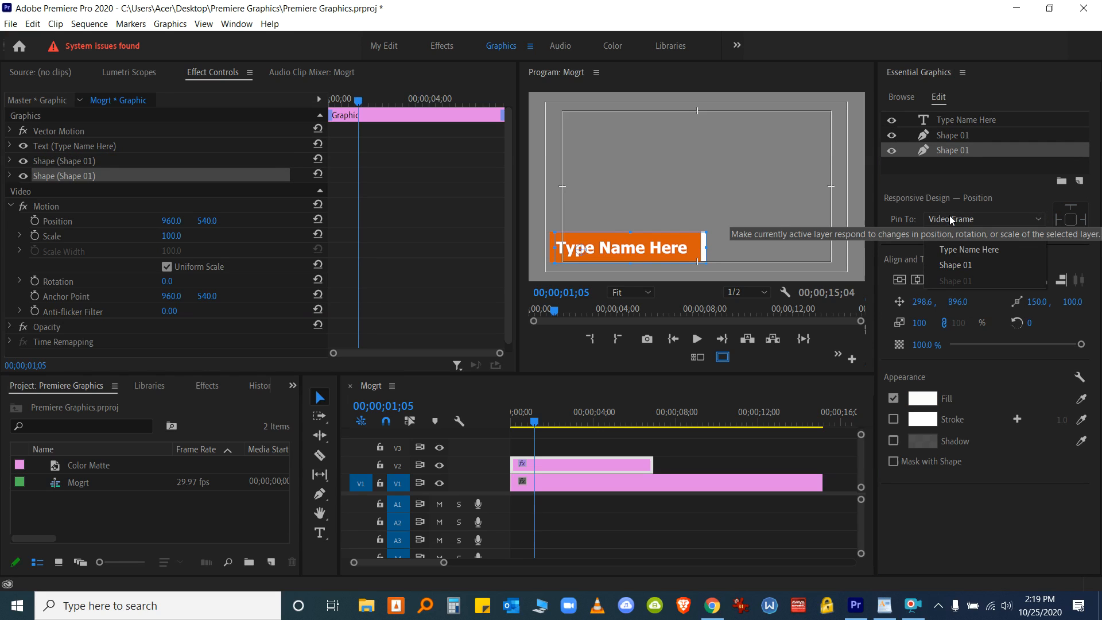
left_click(953, 264)
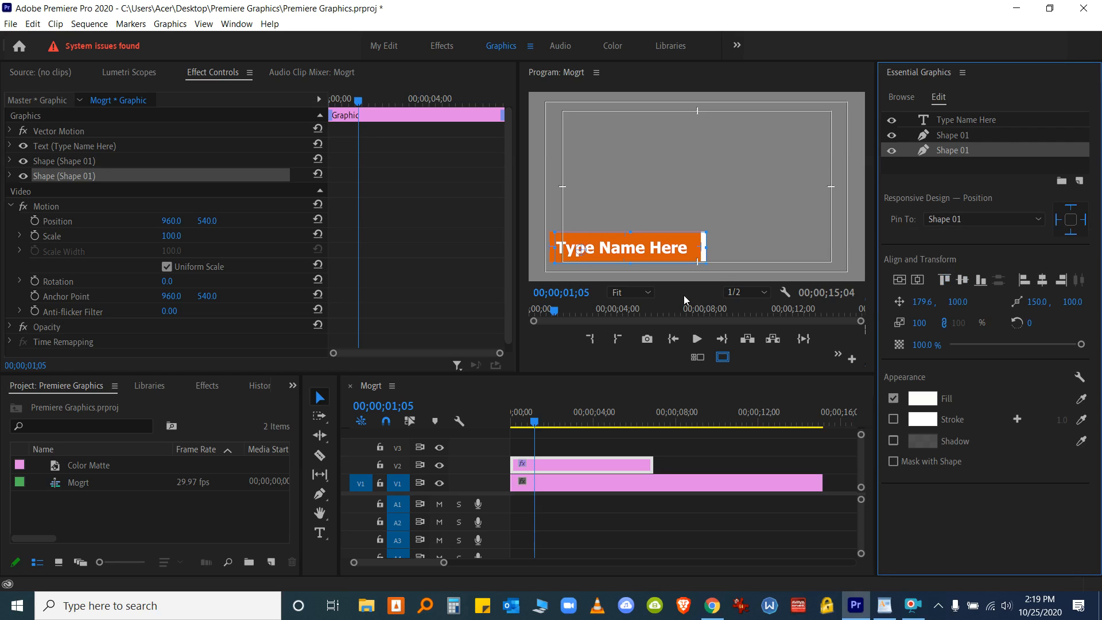
left_click(632, 250)
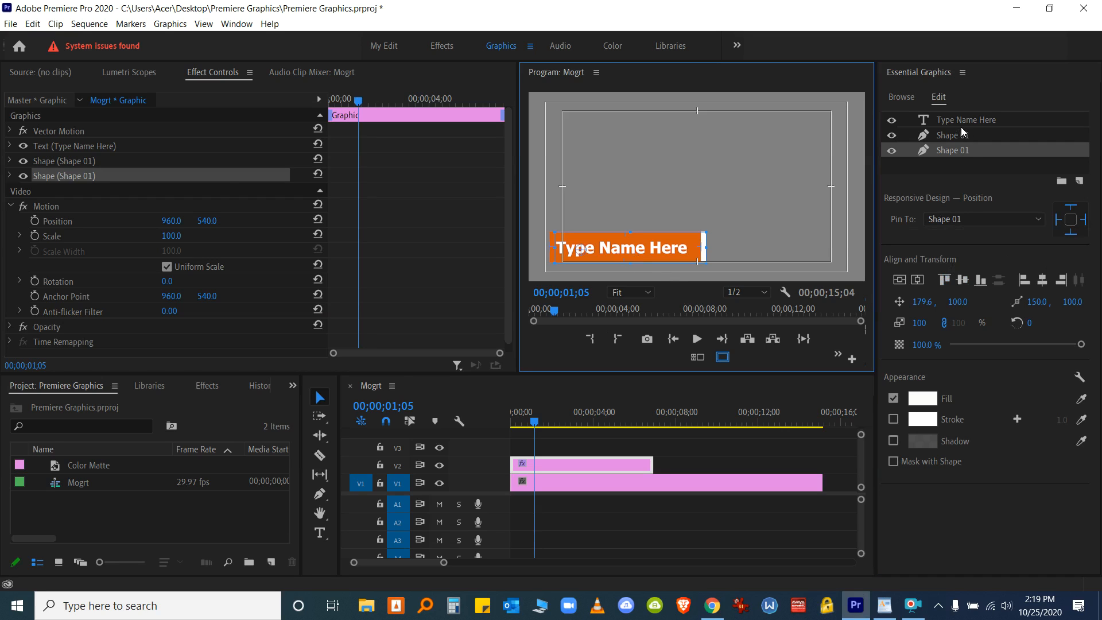
left_click(959, 123)
double_click(656, 248)
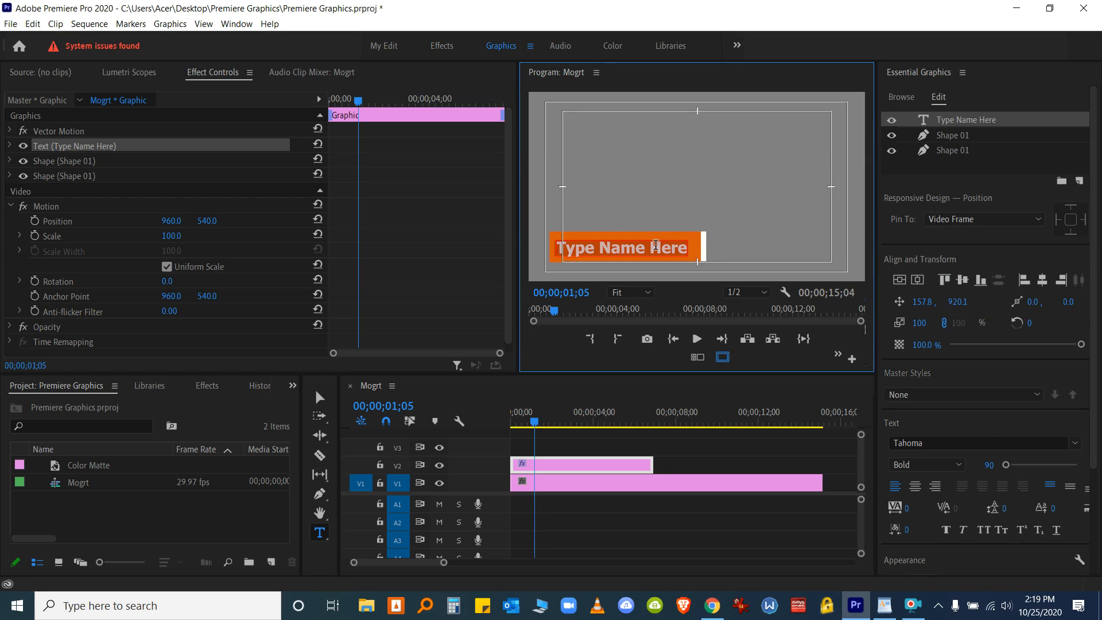
Replace the placeholder with the presenter's full name, fix its word spacing, and deselect the clip
type("James")
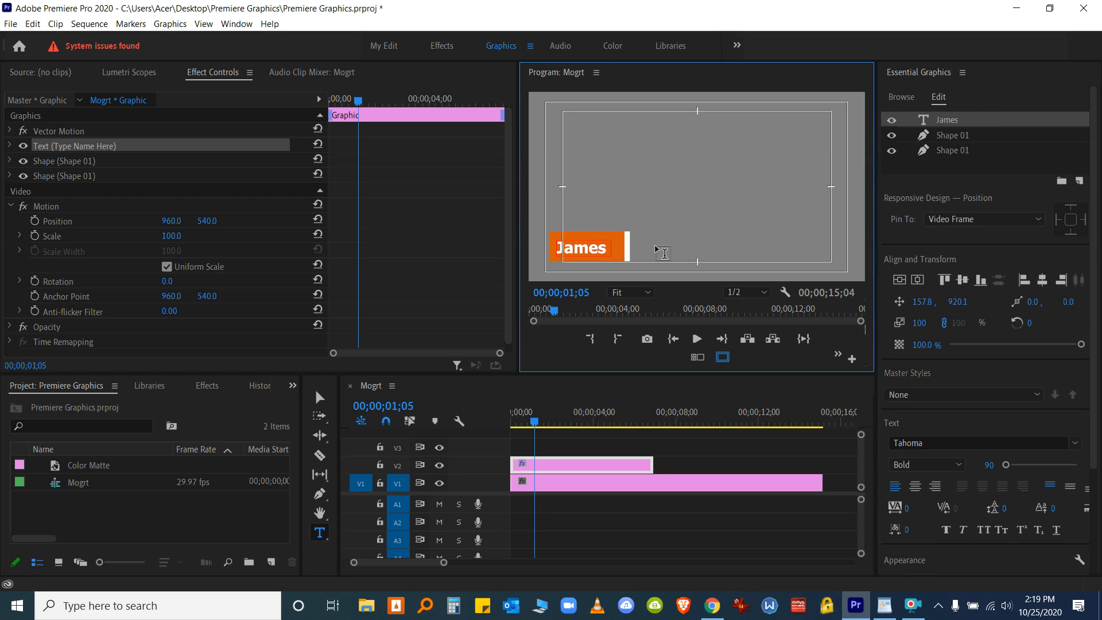
type(" Reid")
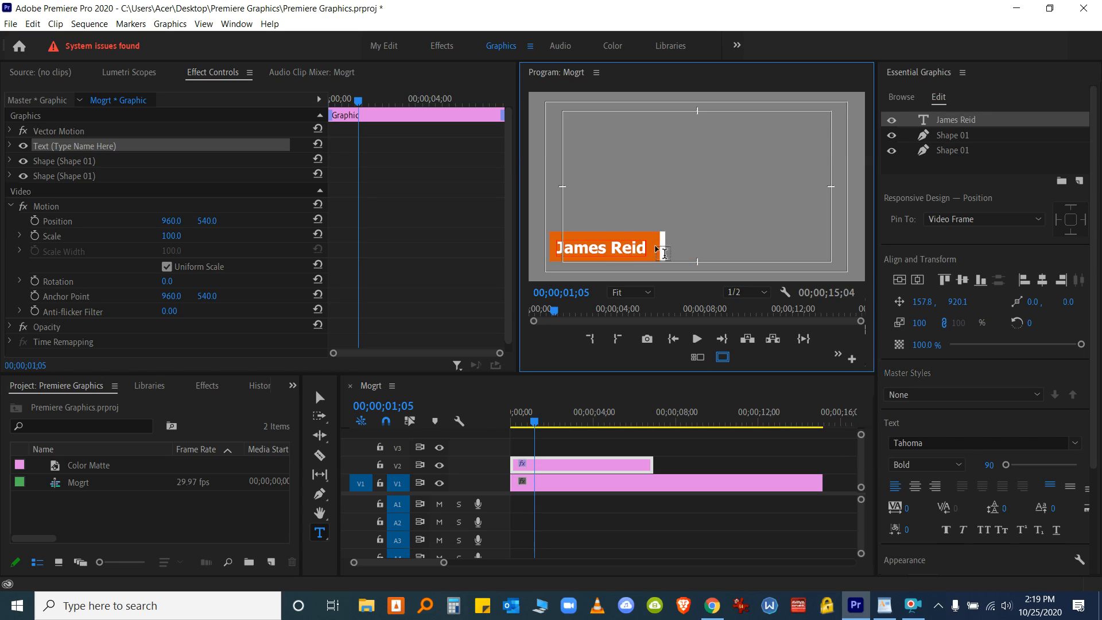
type("VanVoris")
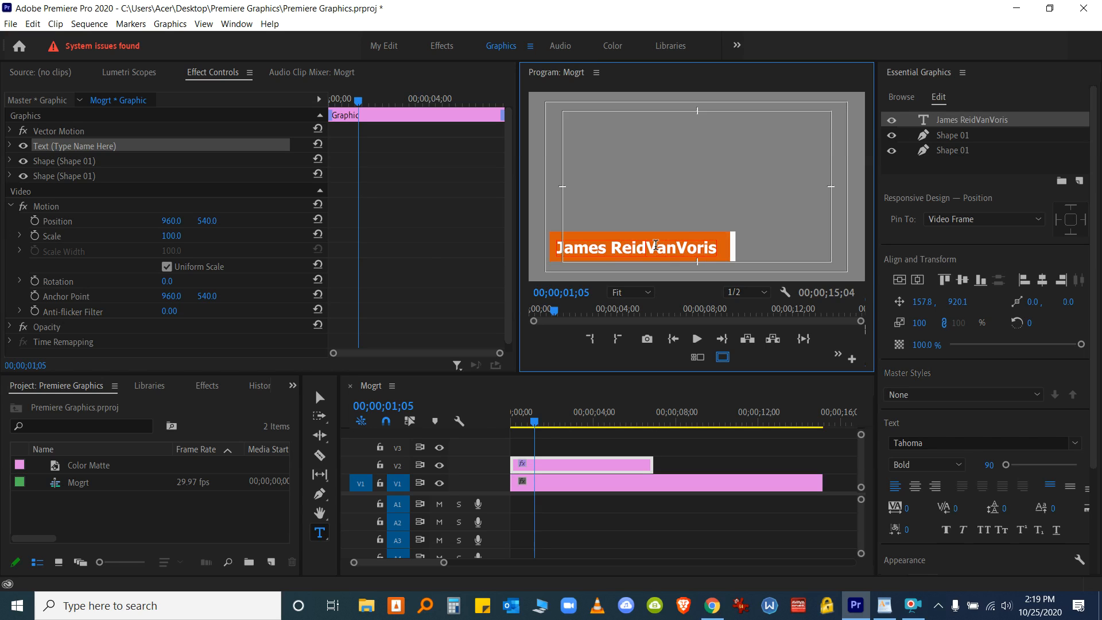
left_click(656, 246)
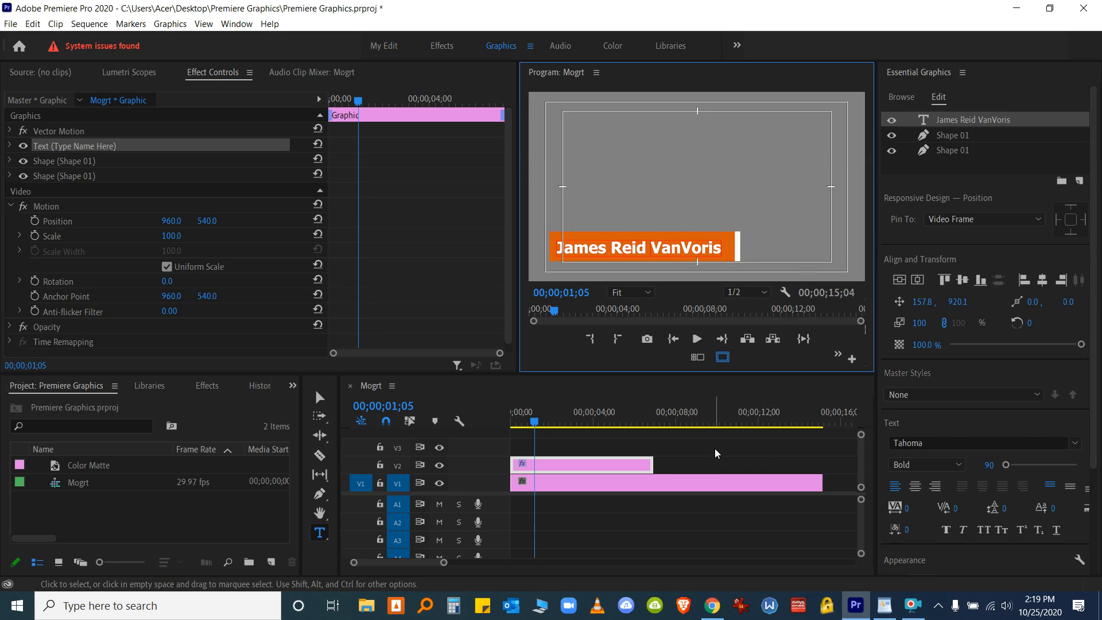
left_click(702, 460)
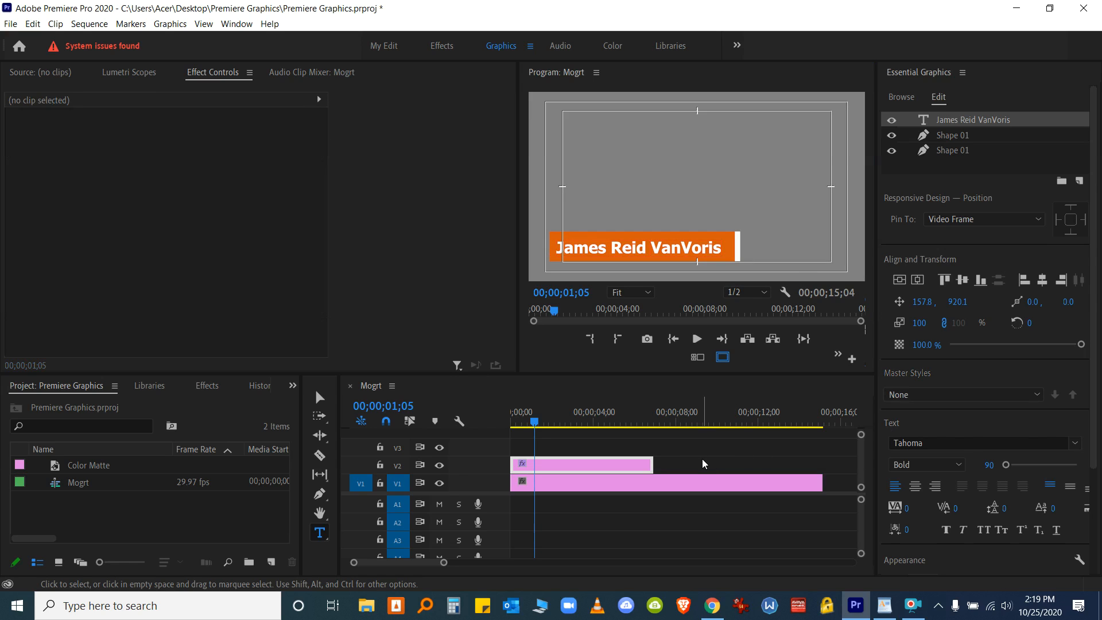
Set the graphic's Responsive Design Intro and Outro Durations to 1 second (00;00;01;00) each
left_click(617, 461)
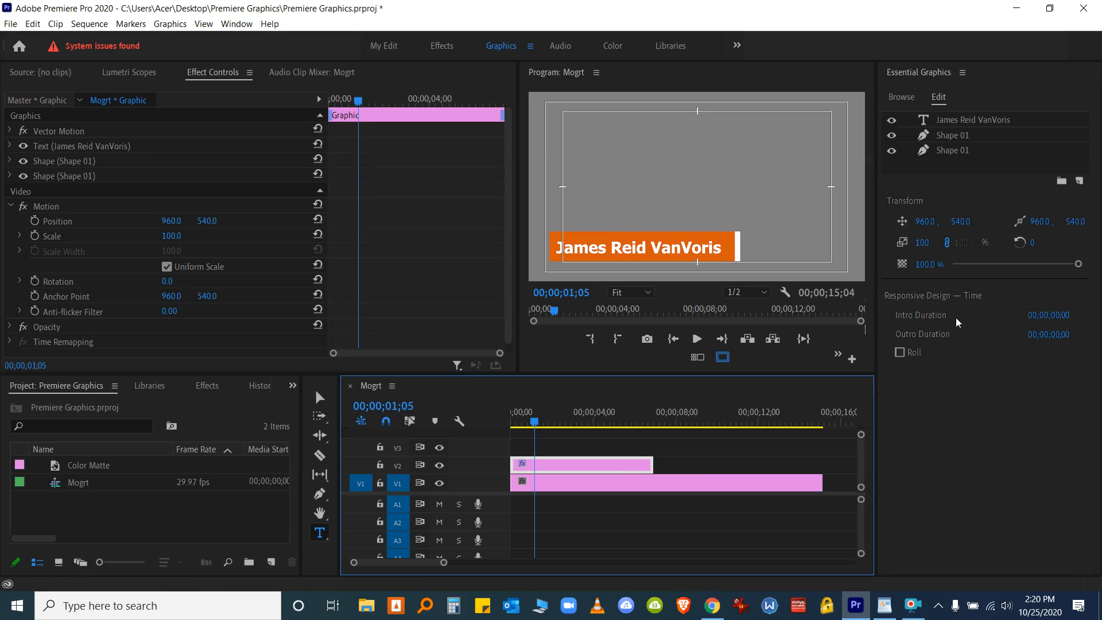
left_click(1048, 313)
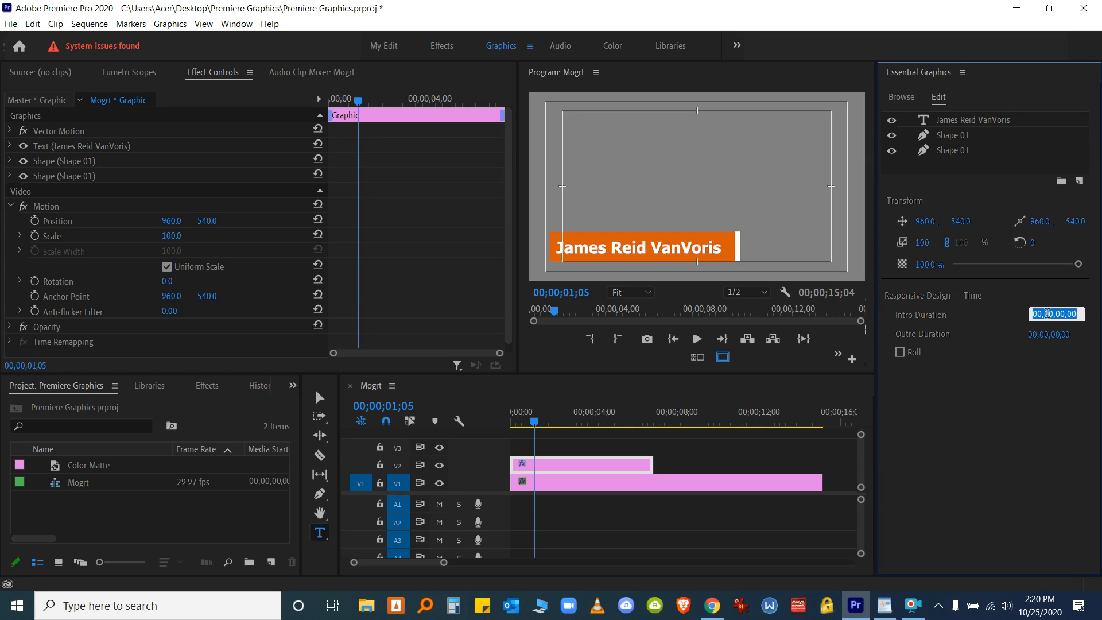
type("1.")
key("Return")
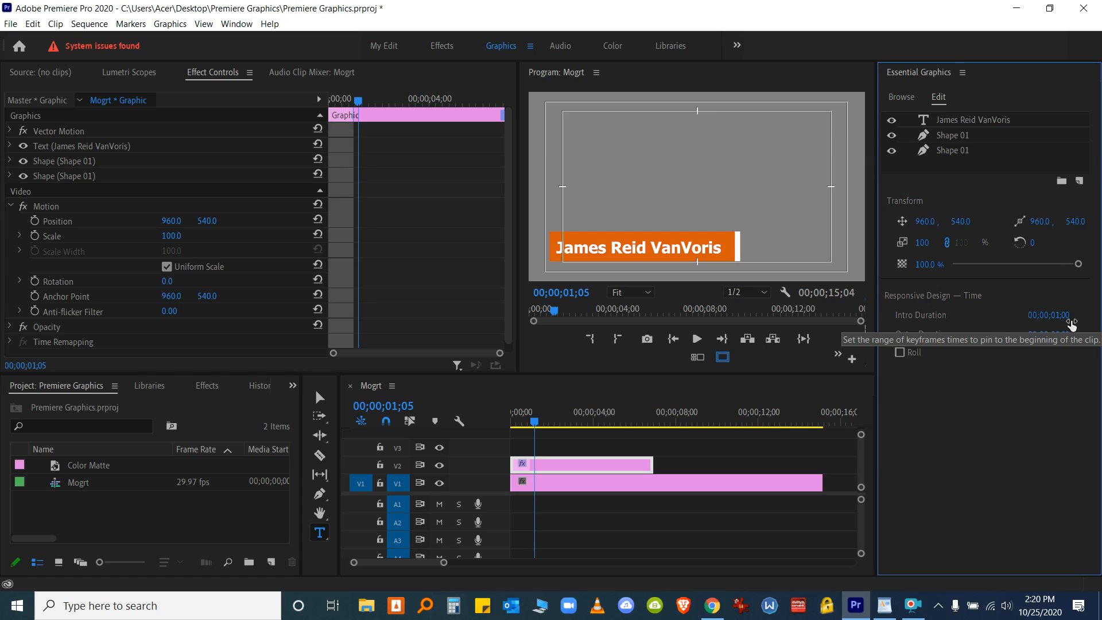
left_click(1058, 339)
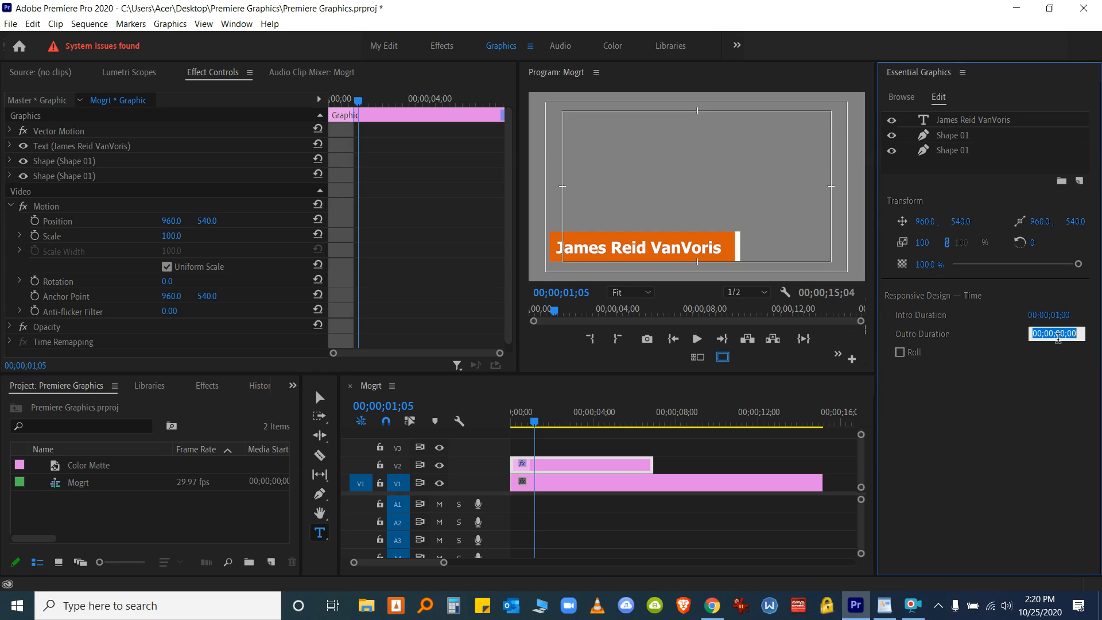
type("1.")
key("Return")
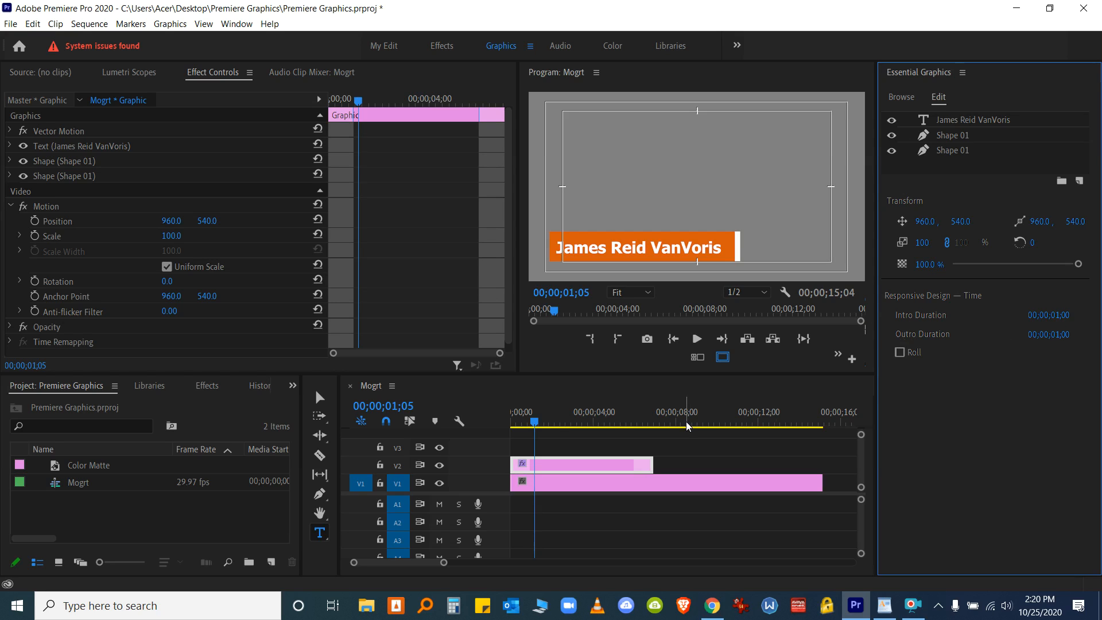
key("=")
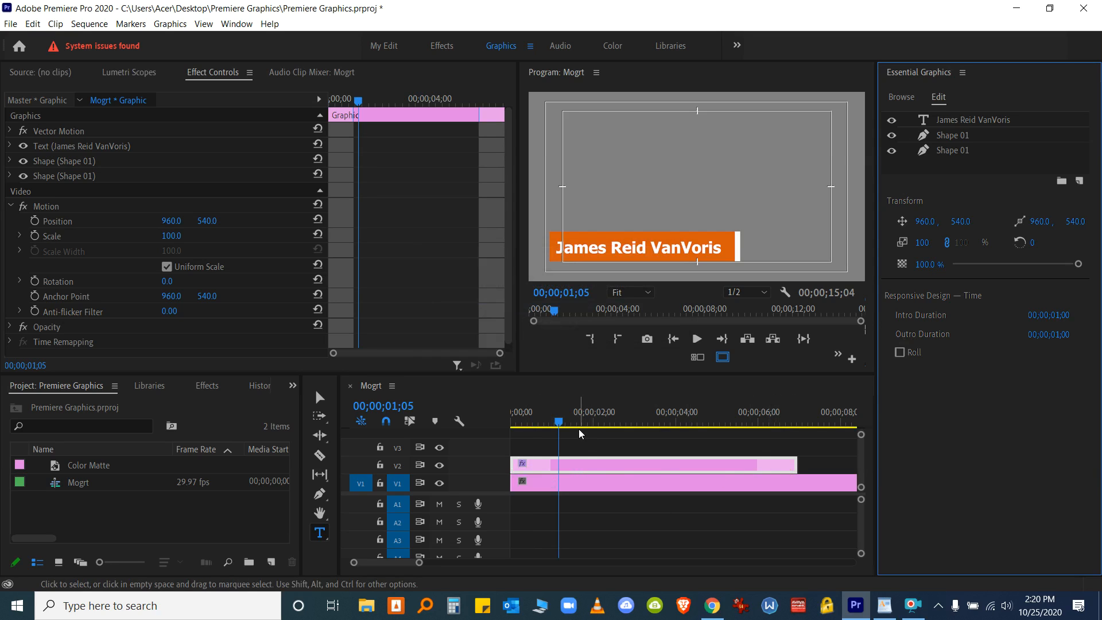
Add the first Position keyframe at 00;00;01;00, holding 960, 540
left_click_drag(560, 422, 552, 426)
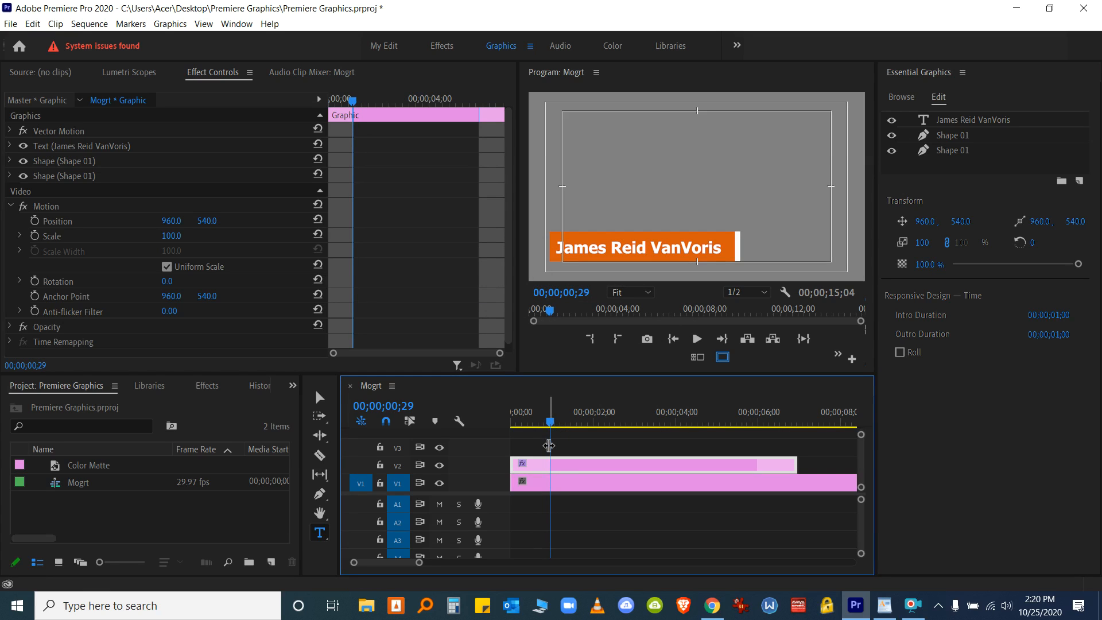
key("Right")
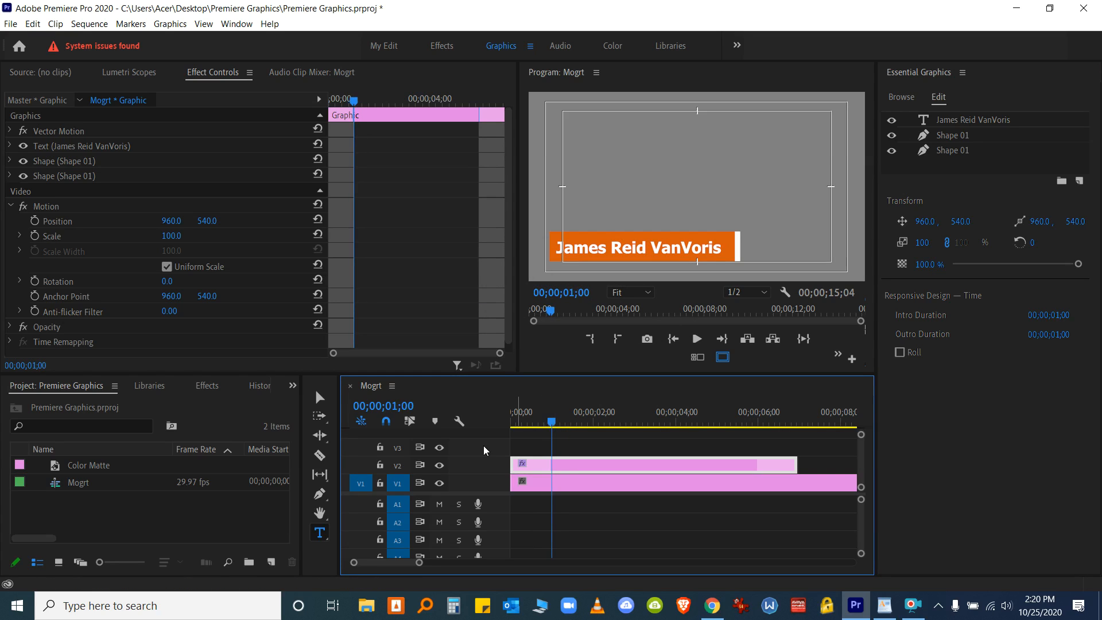
key("Left")
key("Left")
key("Left")
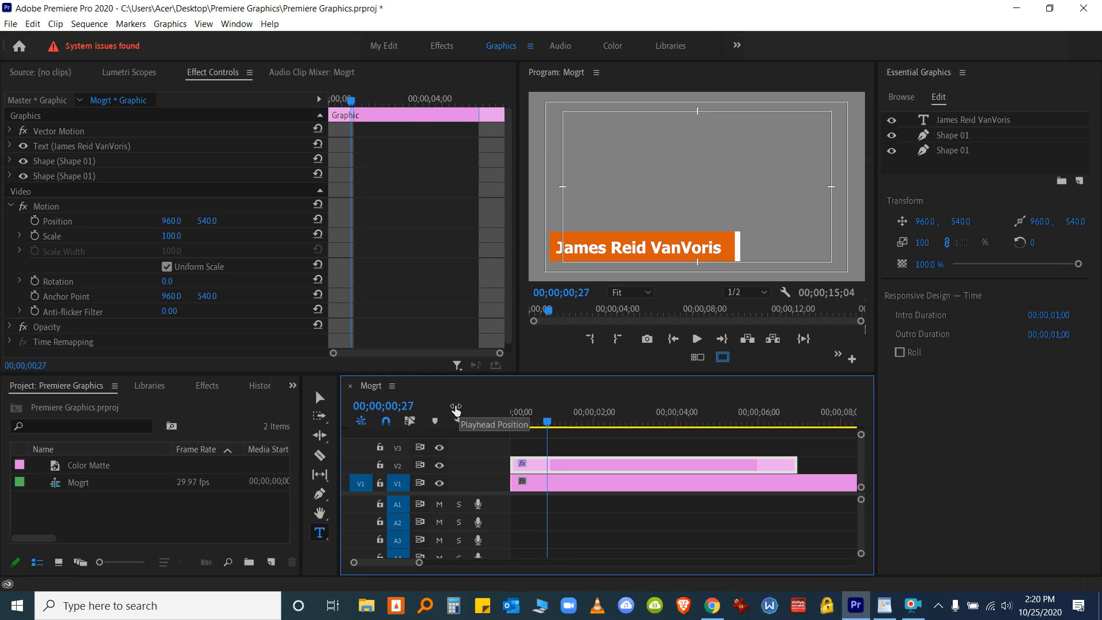
key("Right")
key("Right")
key("Right")
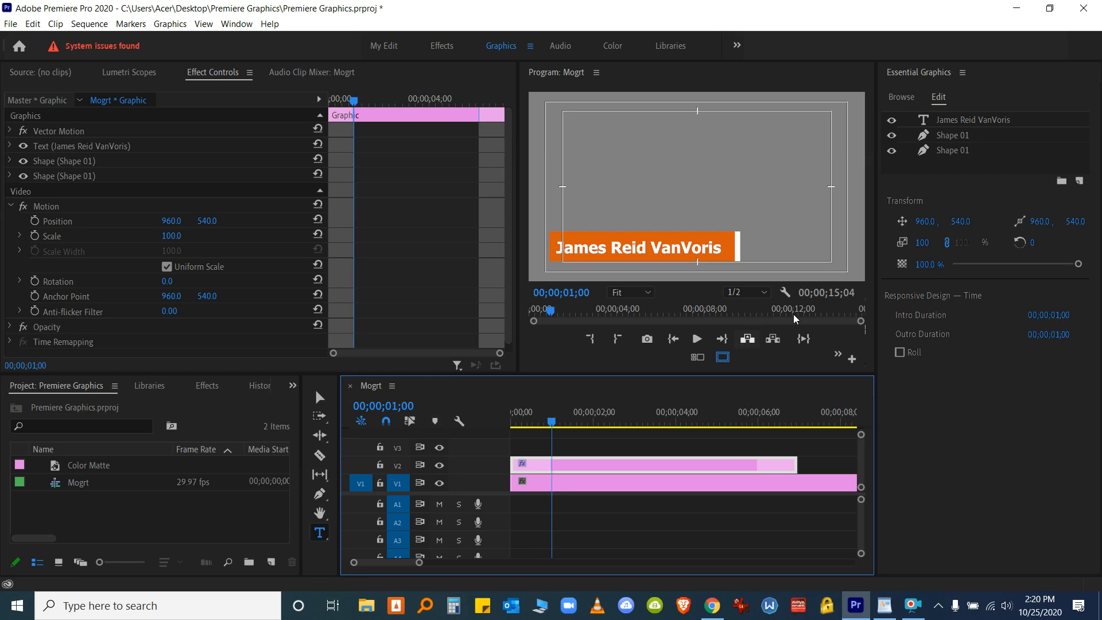
left_click(904, 221)
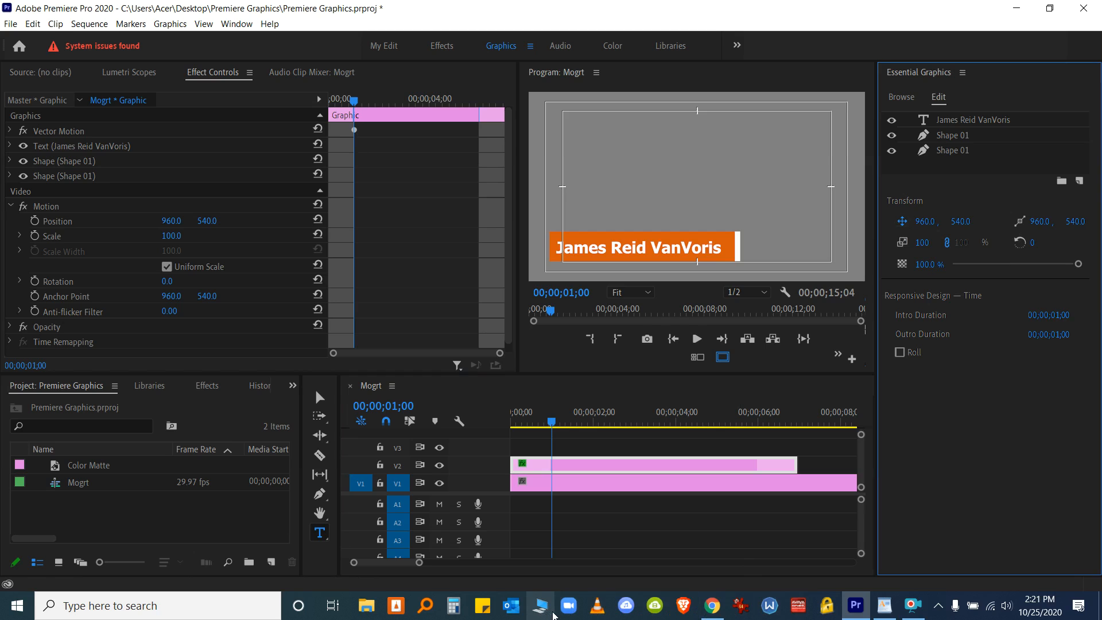
key("alt+Tab")
key("Tab")
key("Tab")
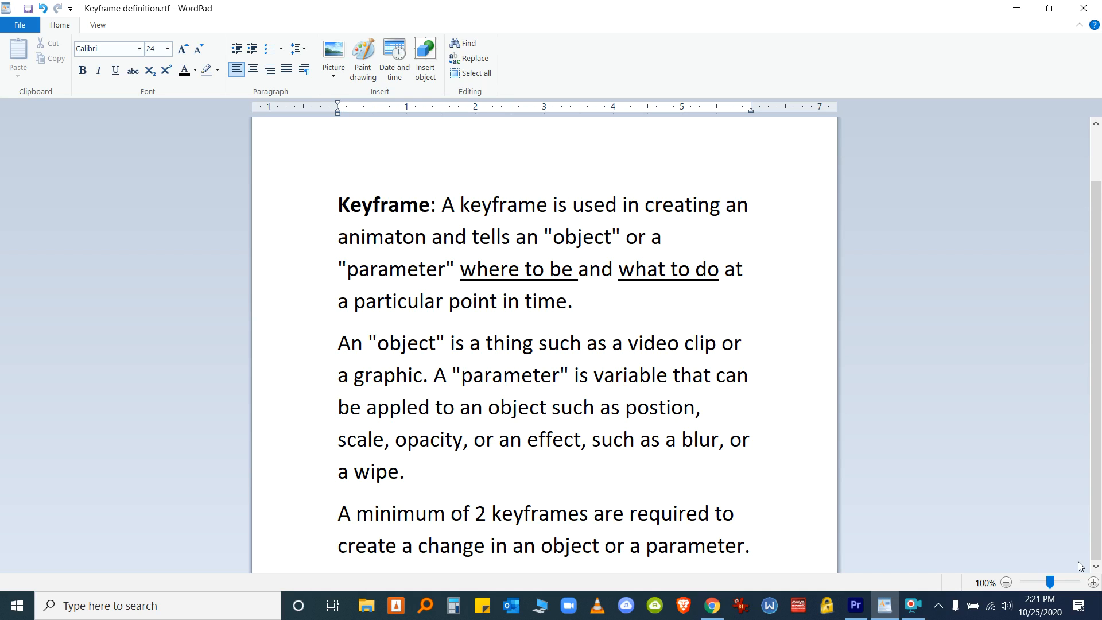
key("alt+Tab")
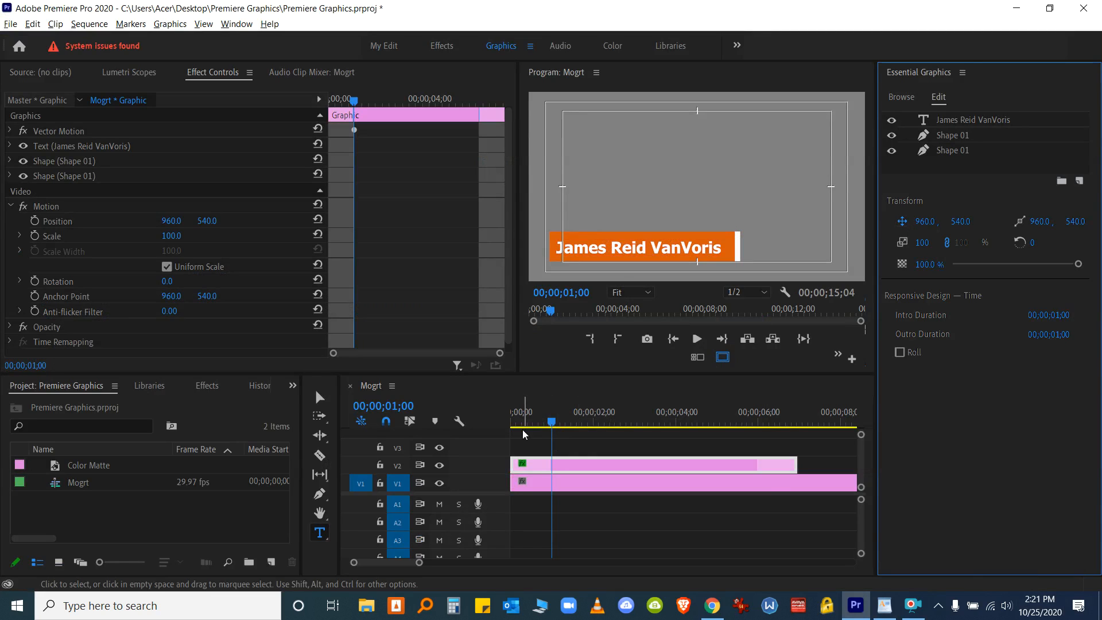
At 0;00, drag Position X to -275 so the title starts off-screen left, then preview the slide-in
left_click_drag(553, 426, 511, 431)
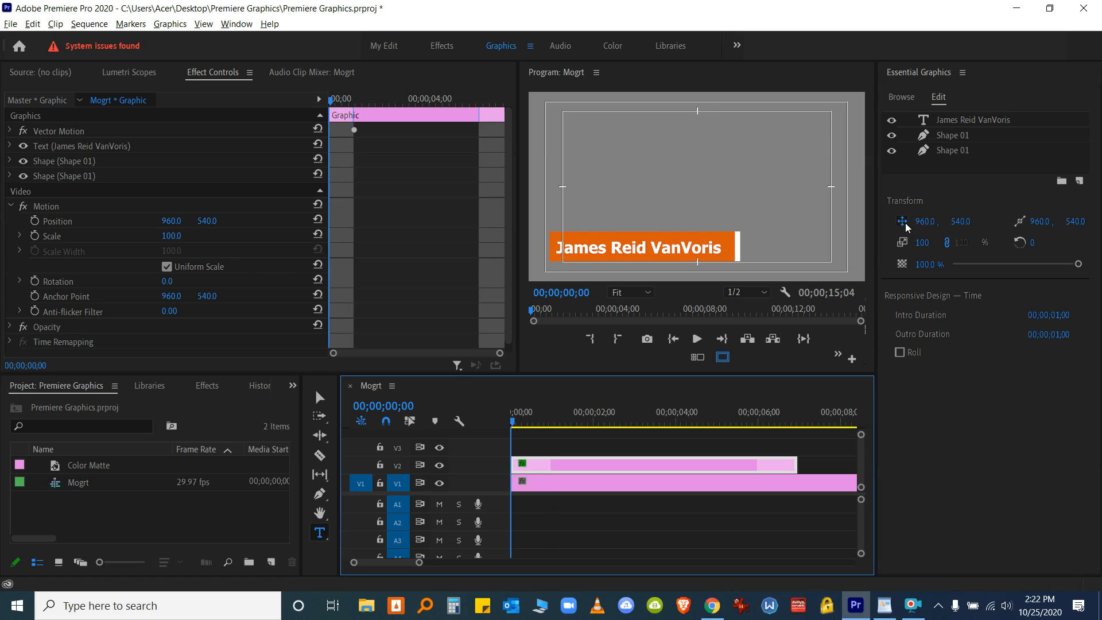
left_click_drag(931, 227, 221, 227)
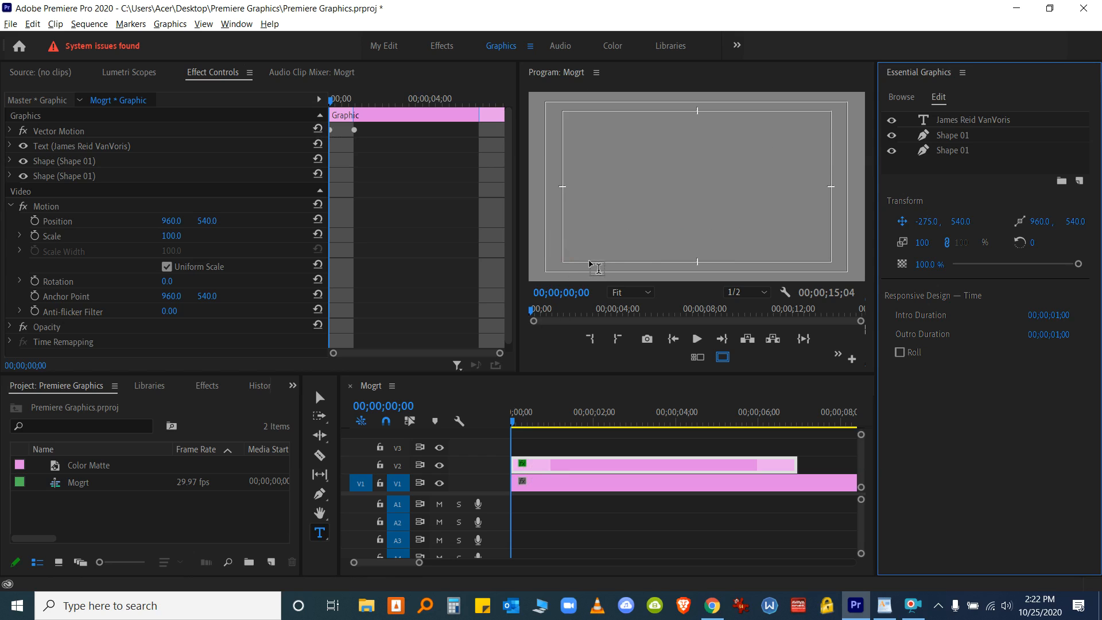
key("space")
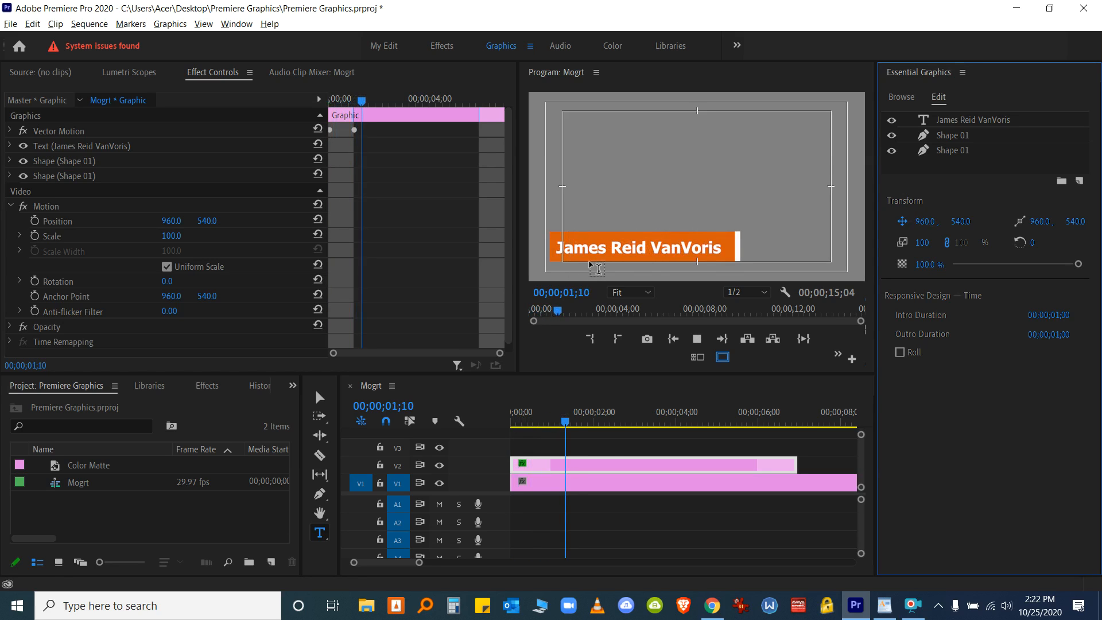
key("space")
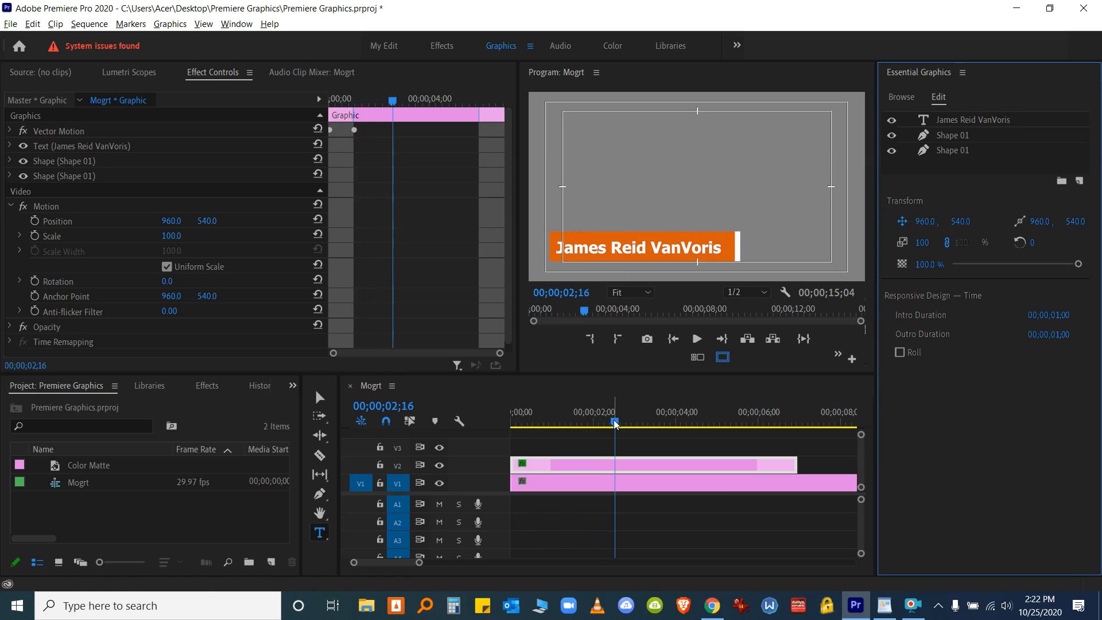
left_click_drag(615, 423, 758, 416)
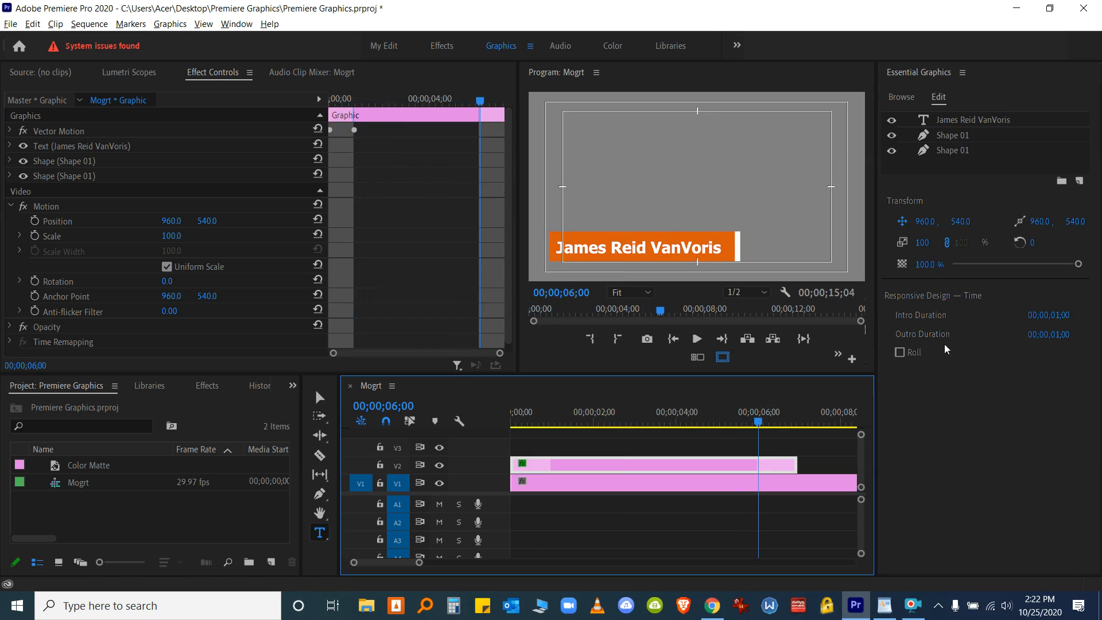
left_click(760, 422)
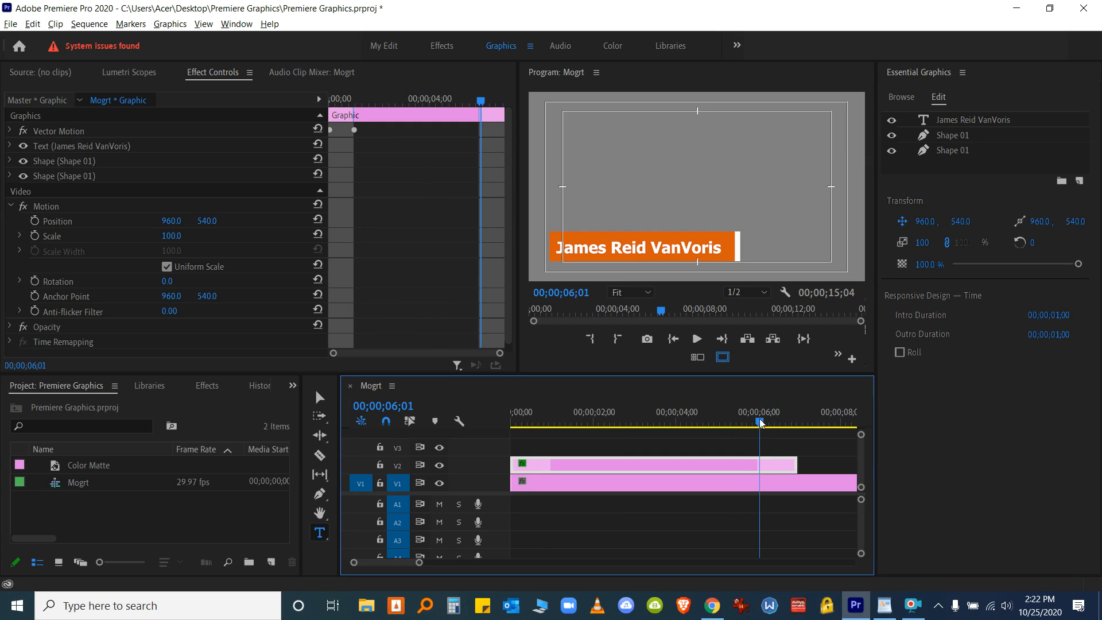
Add a Position keyframe at 00;00;06;00 to hold the title in place
key("Left")
key("Left")
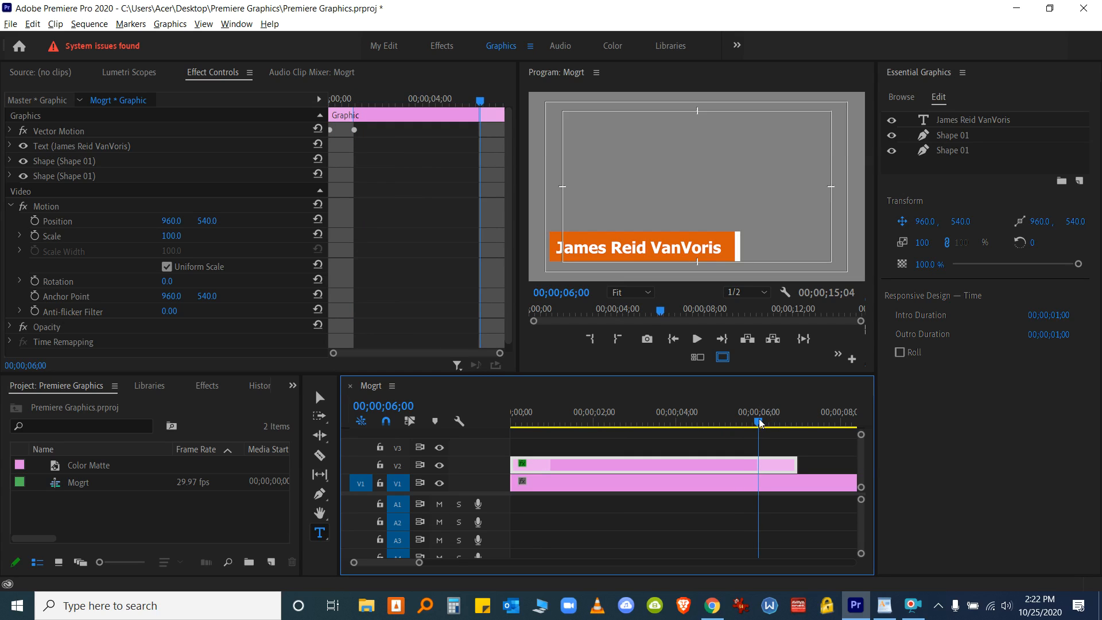
key("Right")
left_click(35, 222)
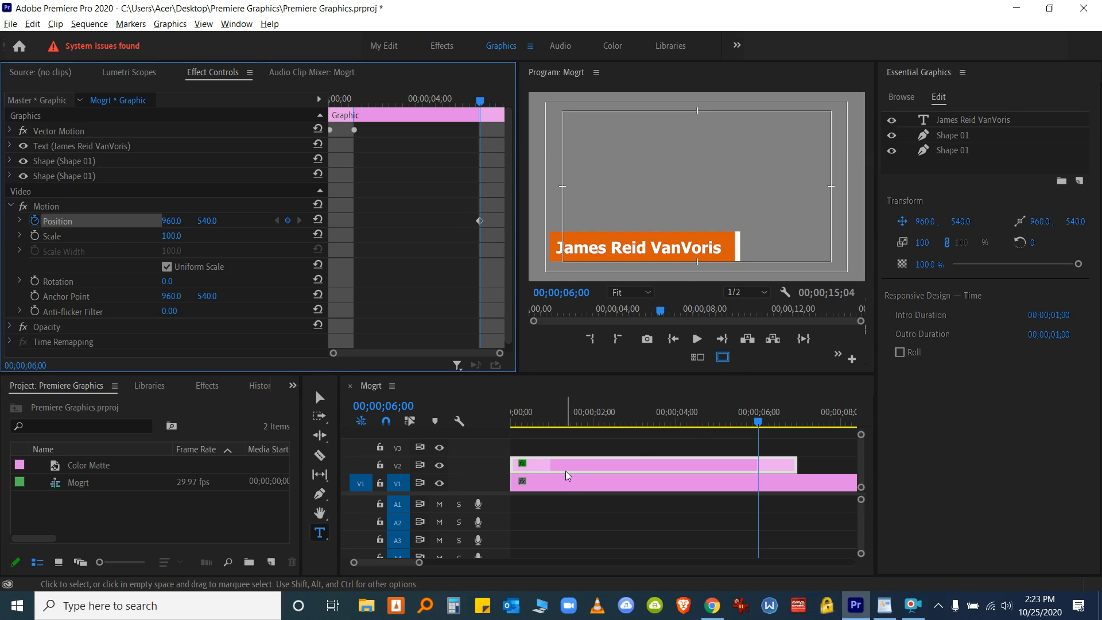
mouse_move(753, 412)
left_mouse_down()
mouse_move(546, 423)
mouse_move(588, 411)
mouse_move(749, 423)
left_mouse_up()
left_click_drag(754, 422, 760, 422)
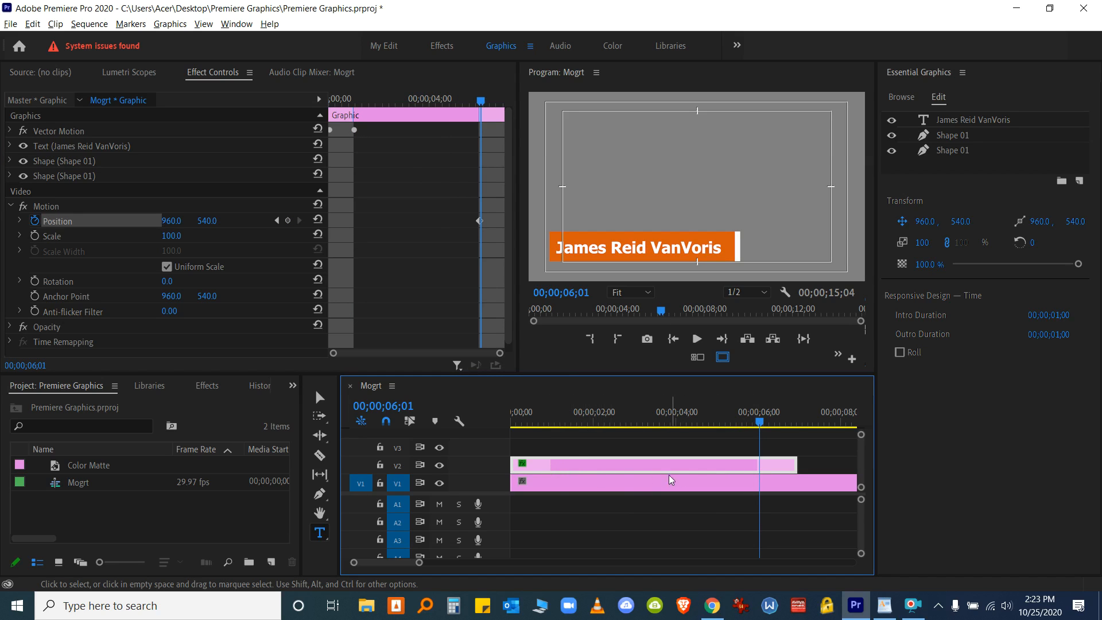
left_click(766, 422)
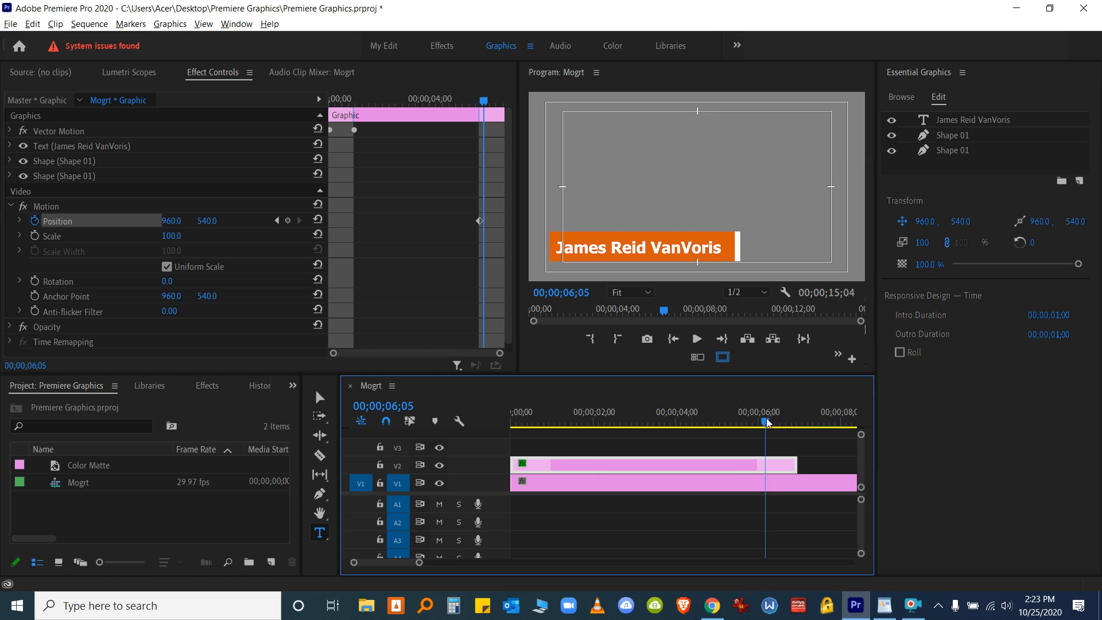
On the clip's last frame 00;00;06;28, set Position X to -276 so it slides off left
left_click_drag(767, 423, 798, 419)
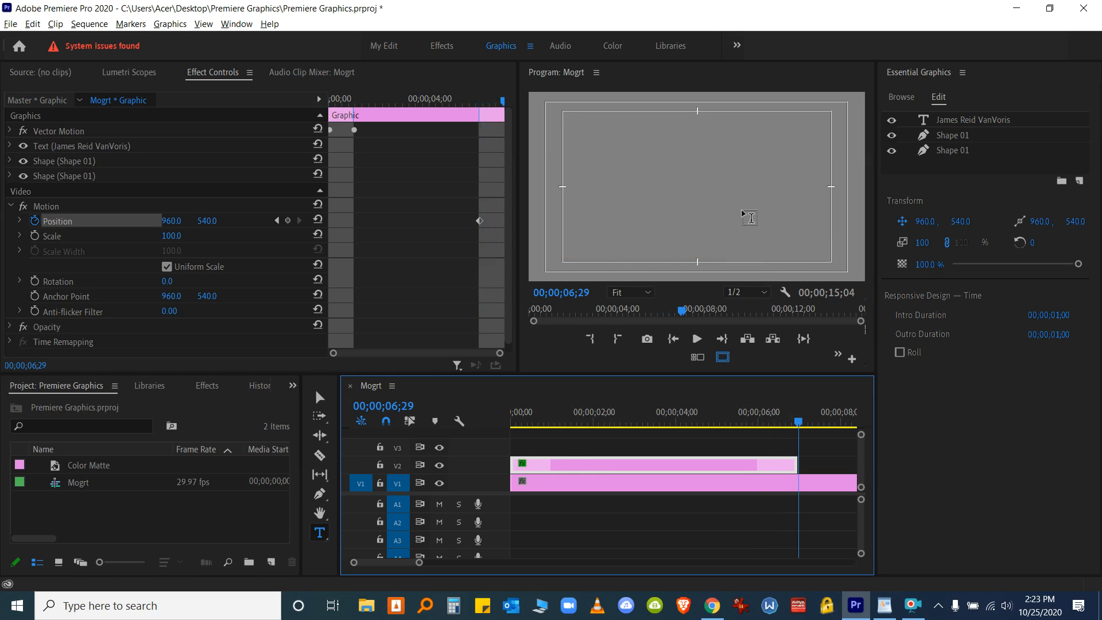
key("Left")
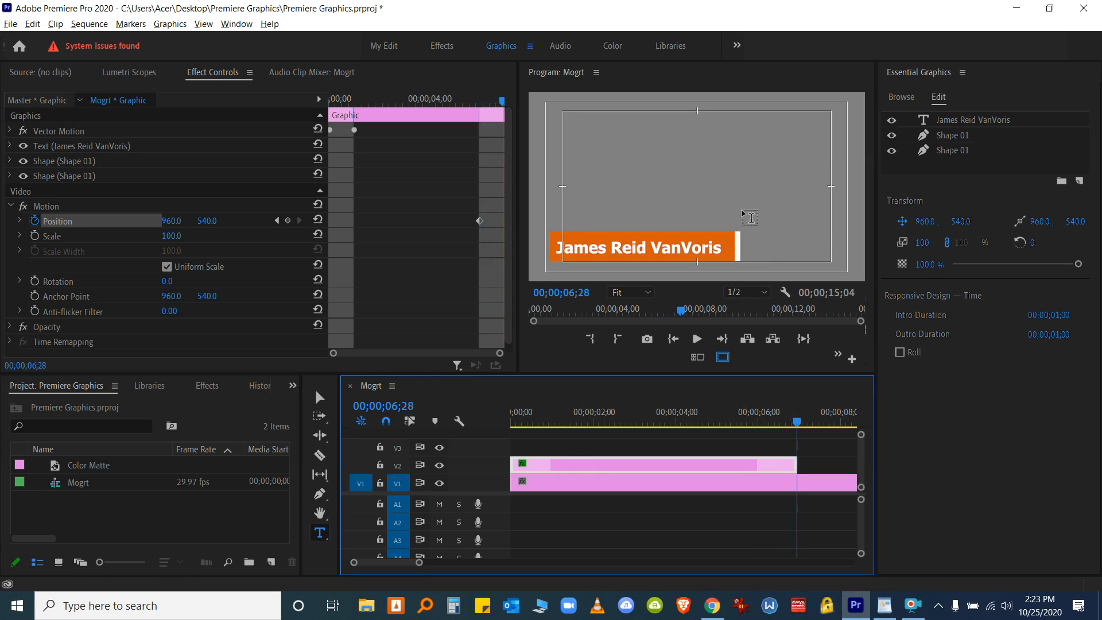
key("Right")
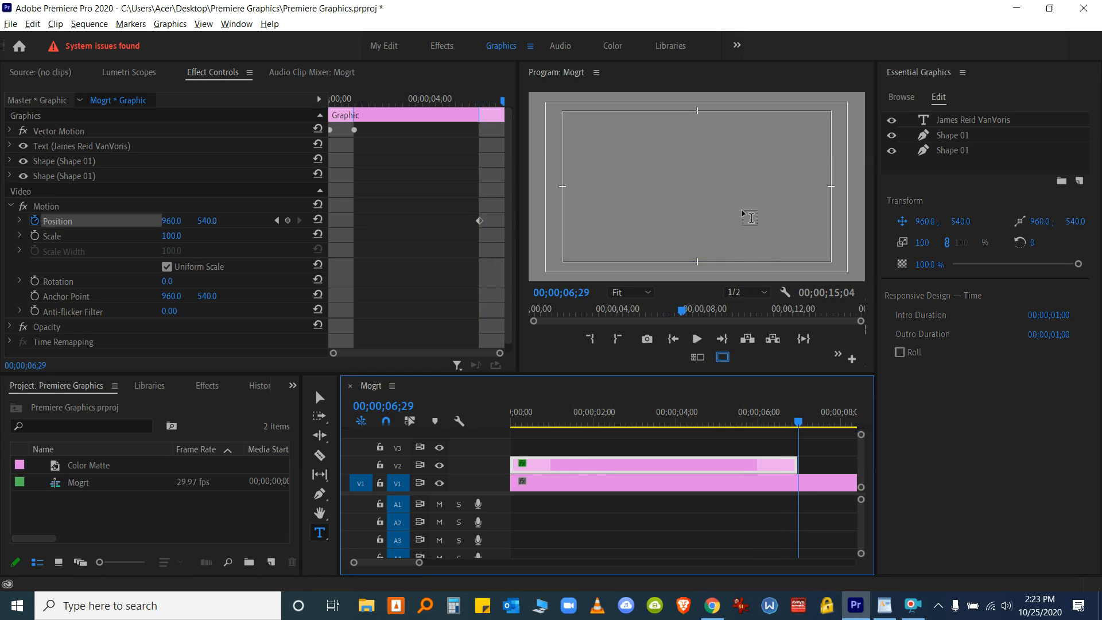
key("Left")
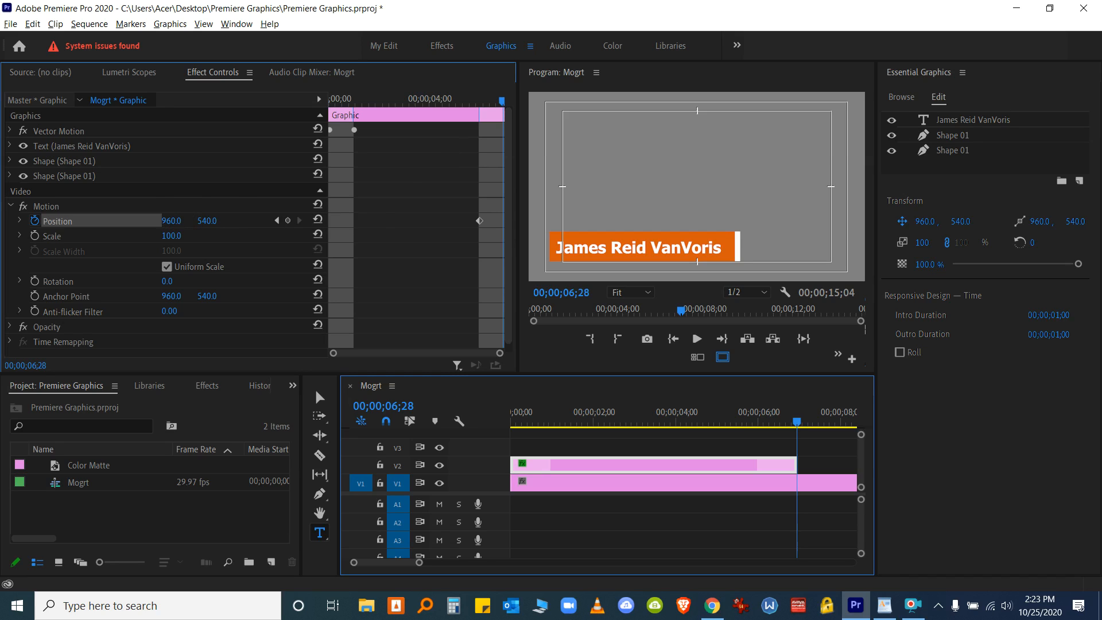
left_click_drag(175, 223, 2, 223)
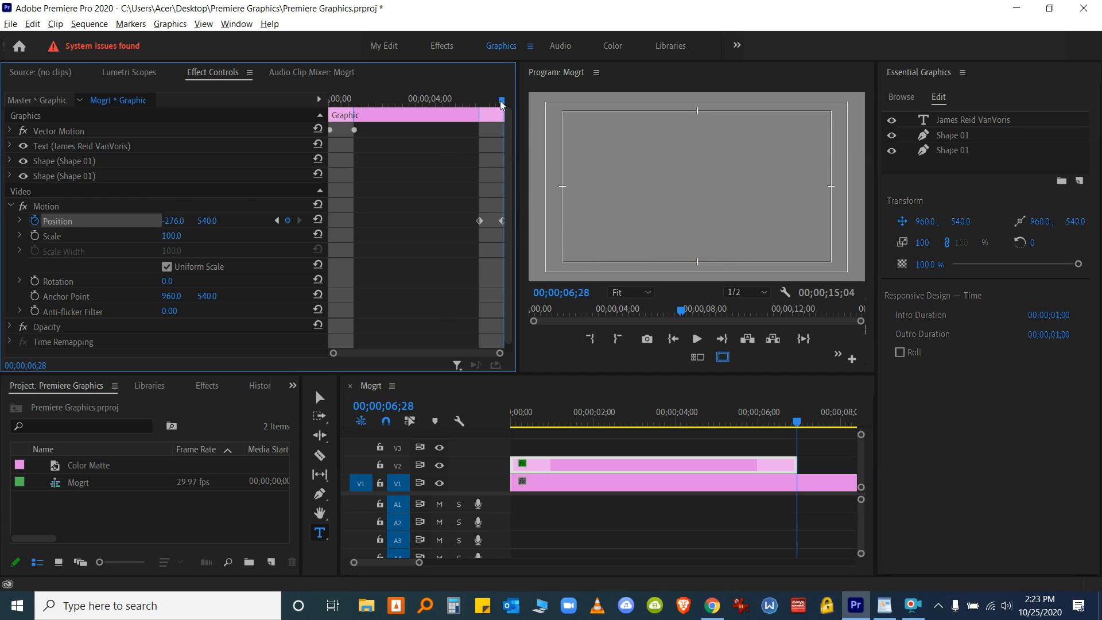
left_click_drag(501, 102, 294, 99)
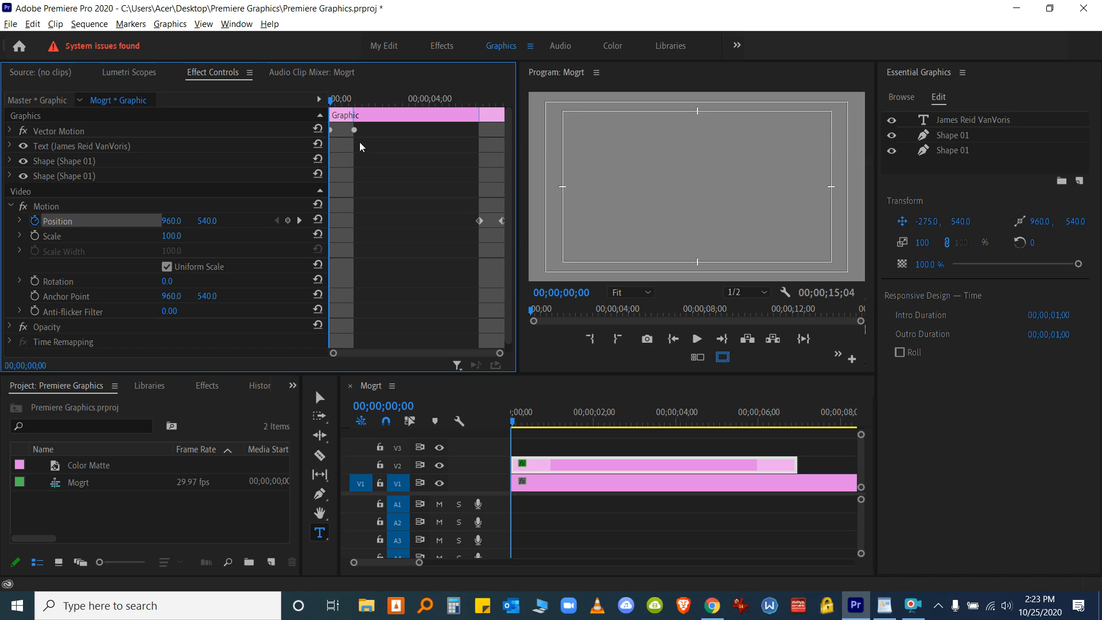
Preview the slide-in and slide-out animation, then save Premiere Graphics.prproj
key("space")
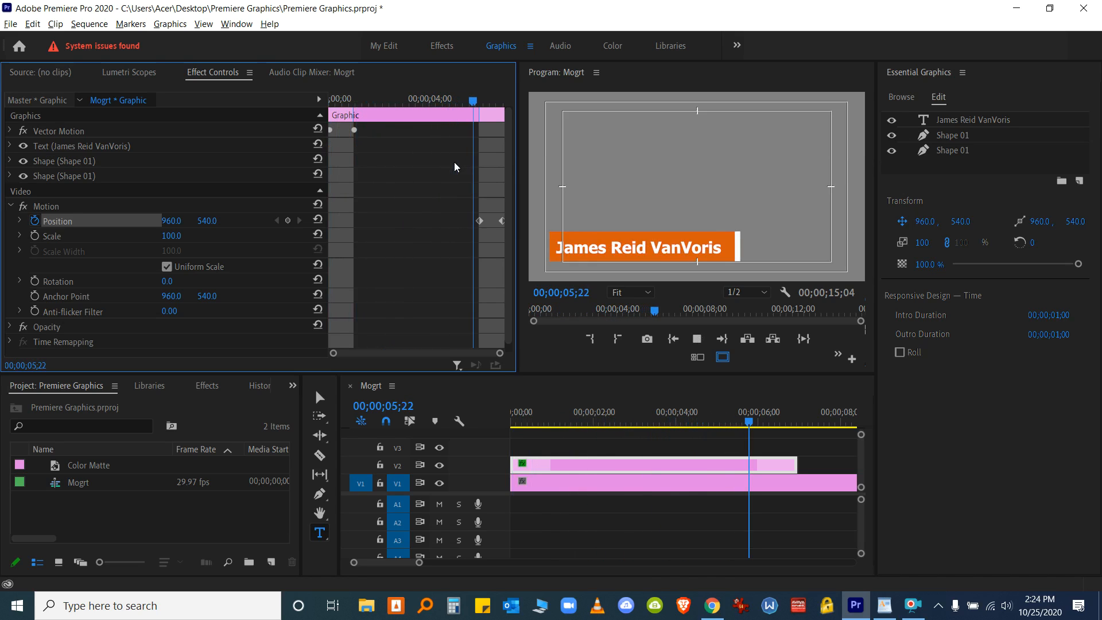
key("space")
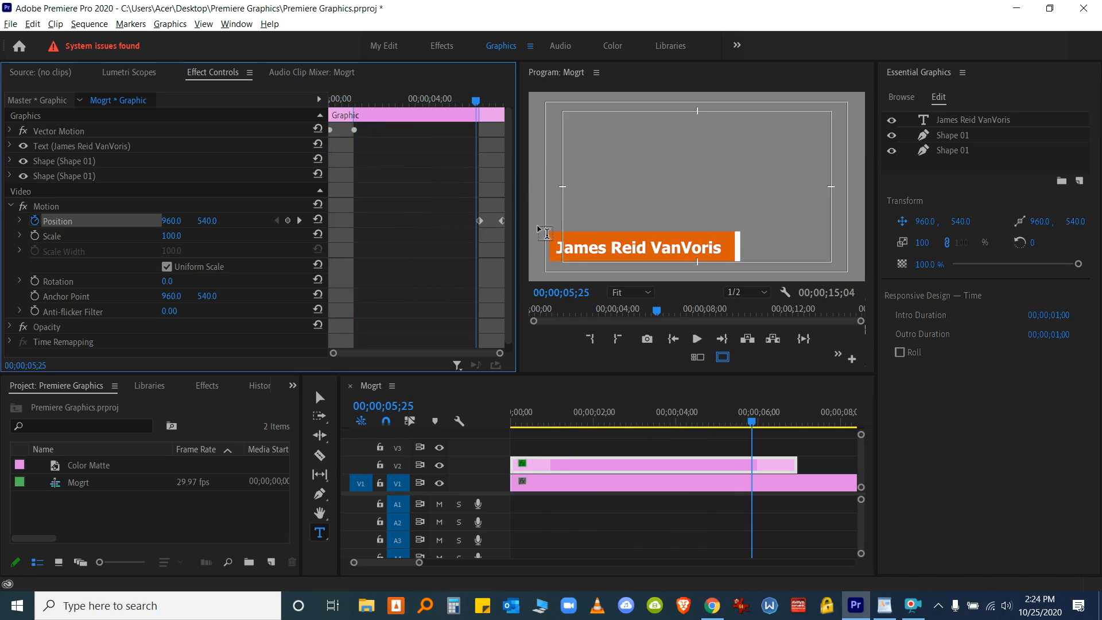
key("space")
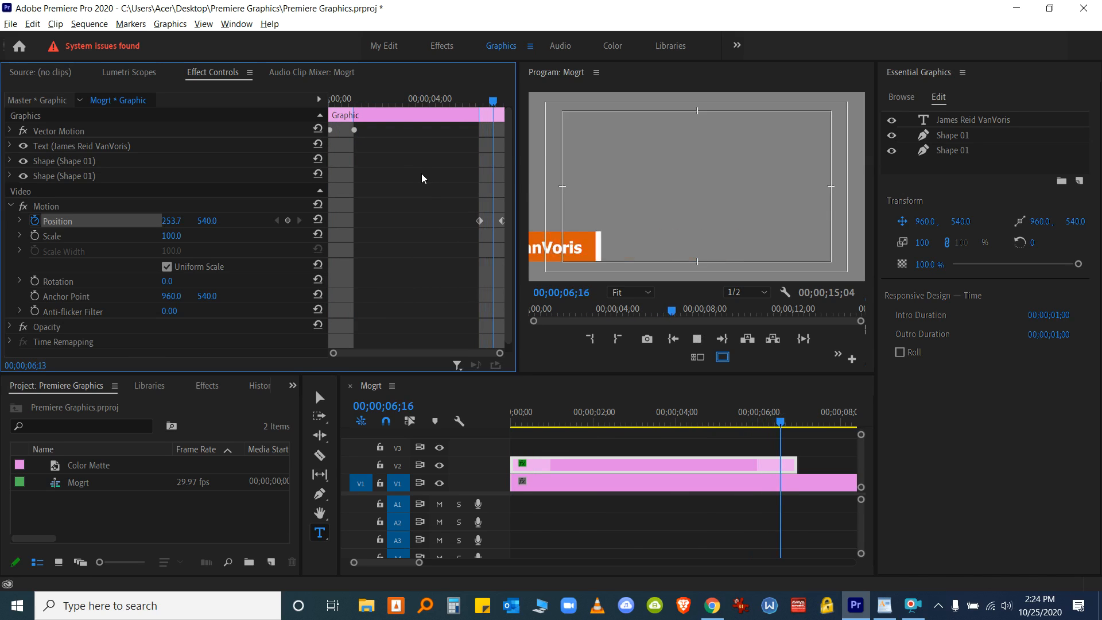
key("space")
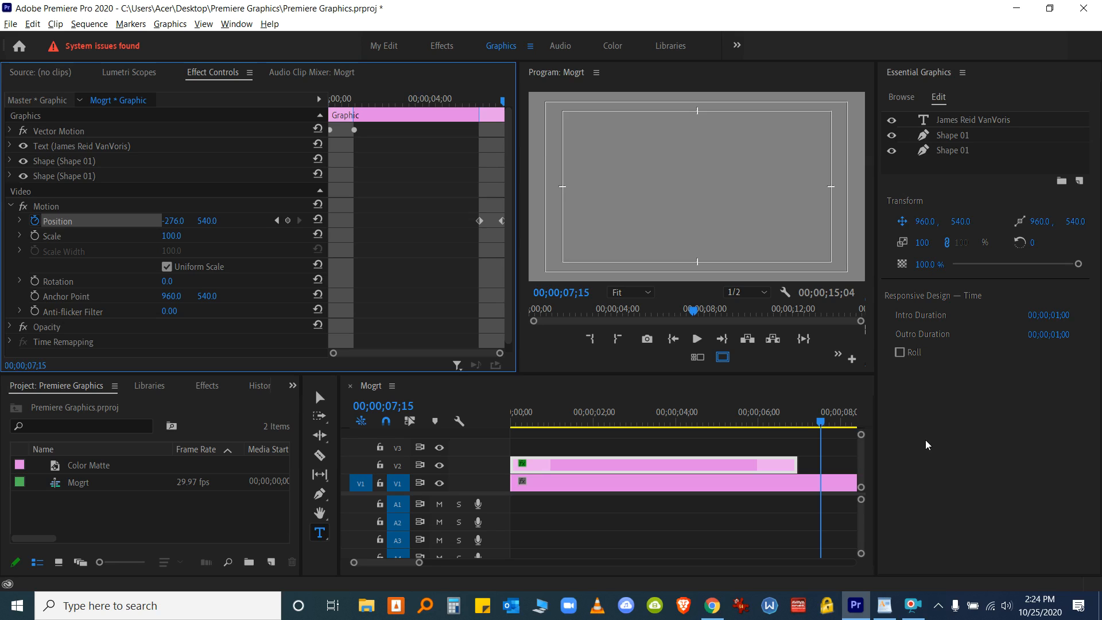
key("ctrl+s")
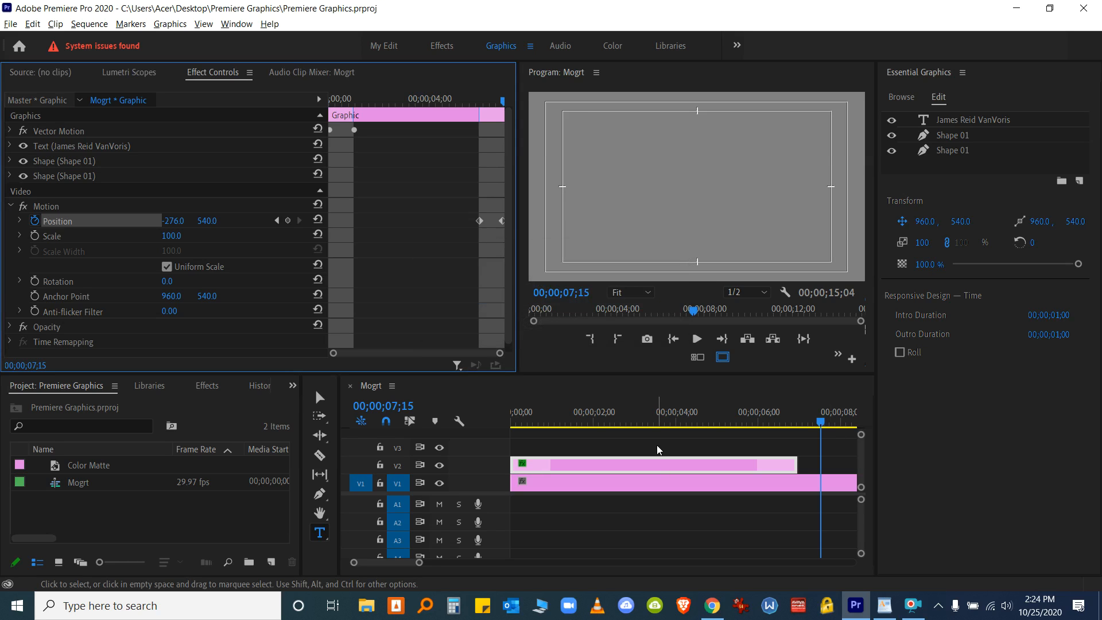
Export the V2 clip as Motion Graphics Template 'My Name Low 3rd' with font and Rush warnings enabled
right_click(645, 464)
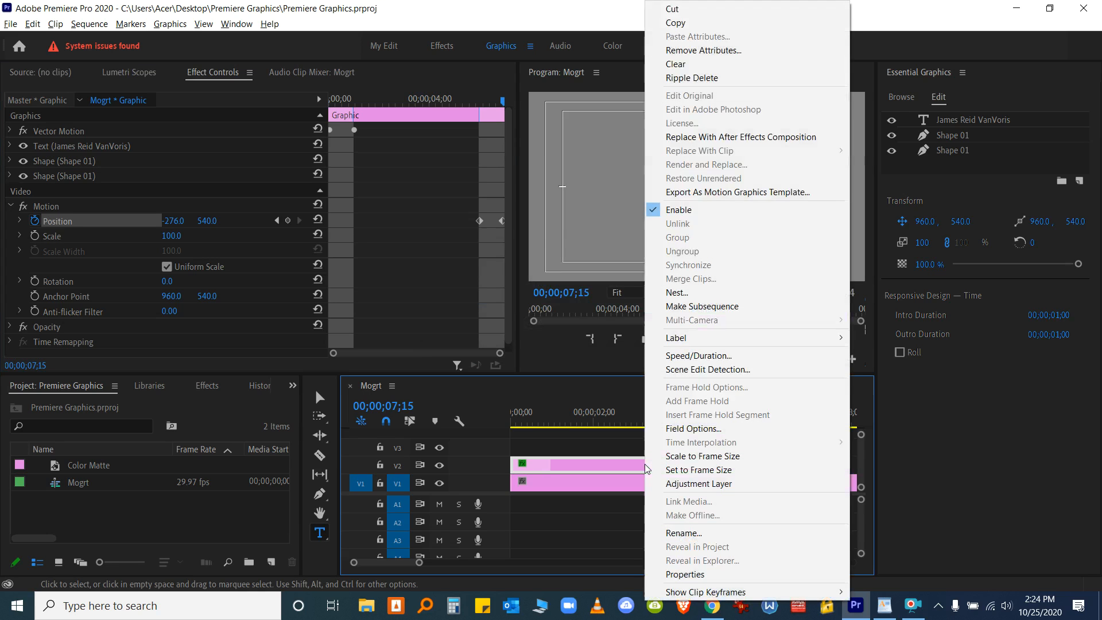
left_click(705, 195)
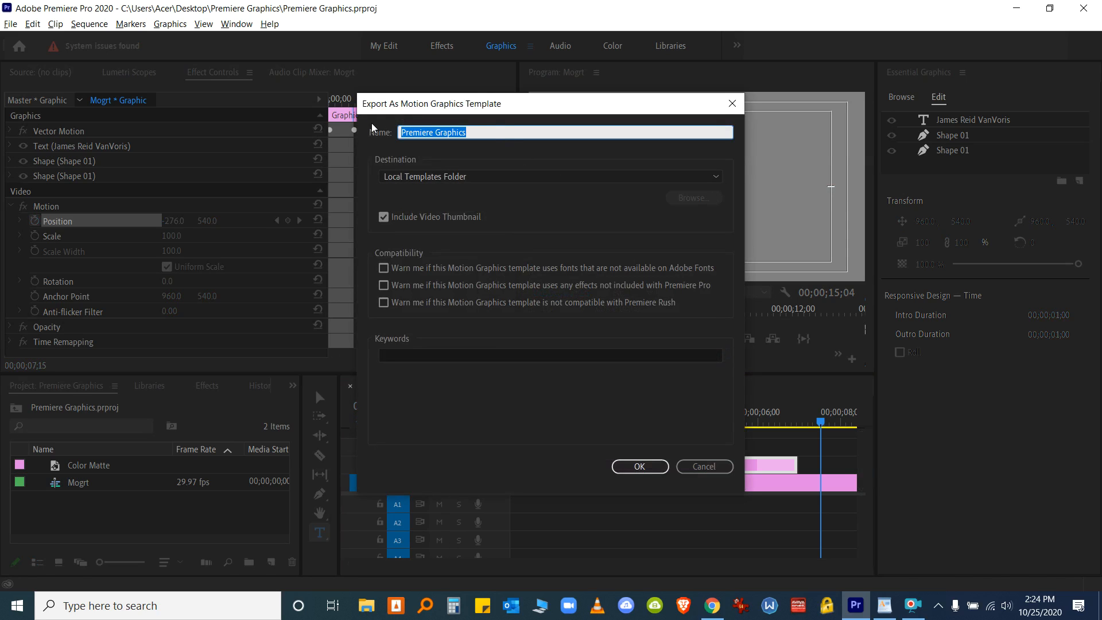
type("My Name")
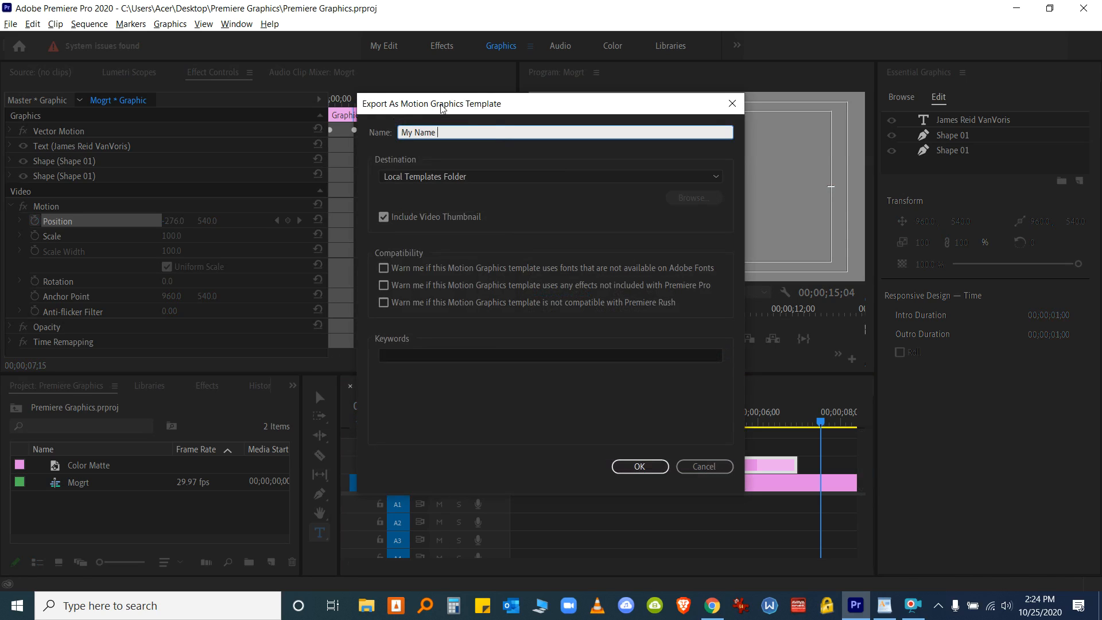
type(" Low 3rd")
left_click(383, 268)
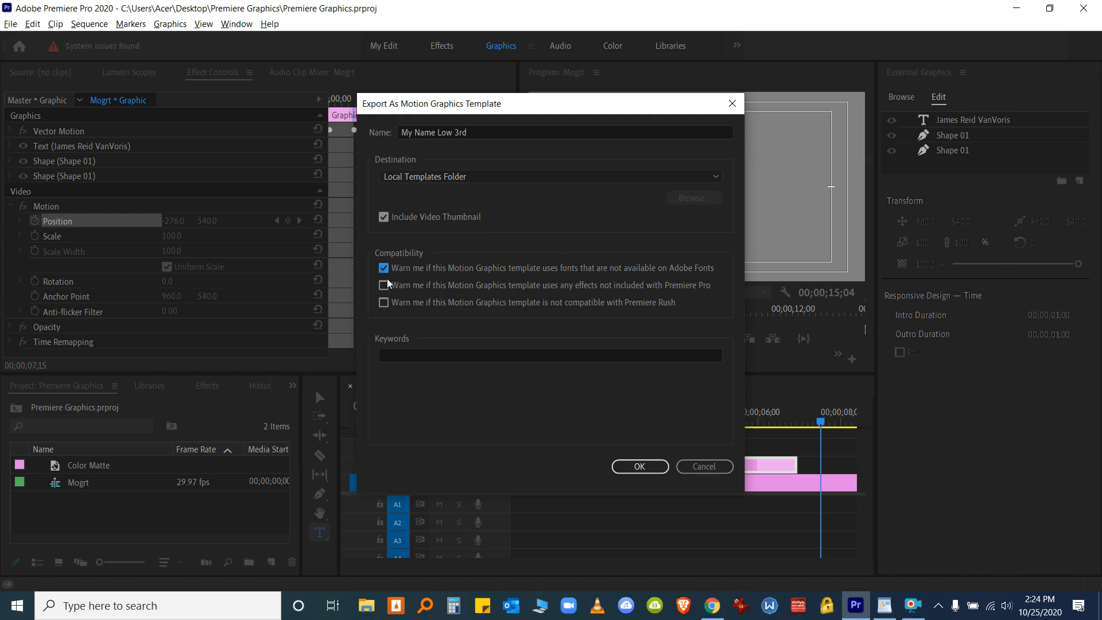
left_click(386, 305)
left_click(630, 468)
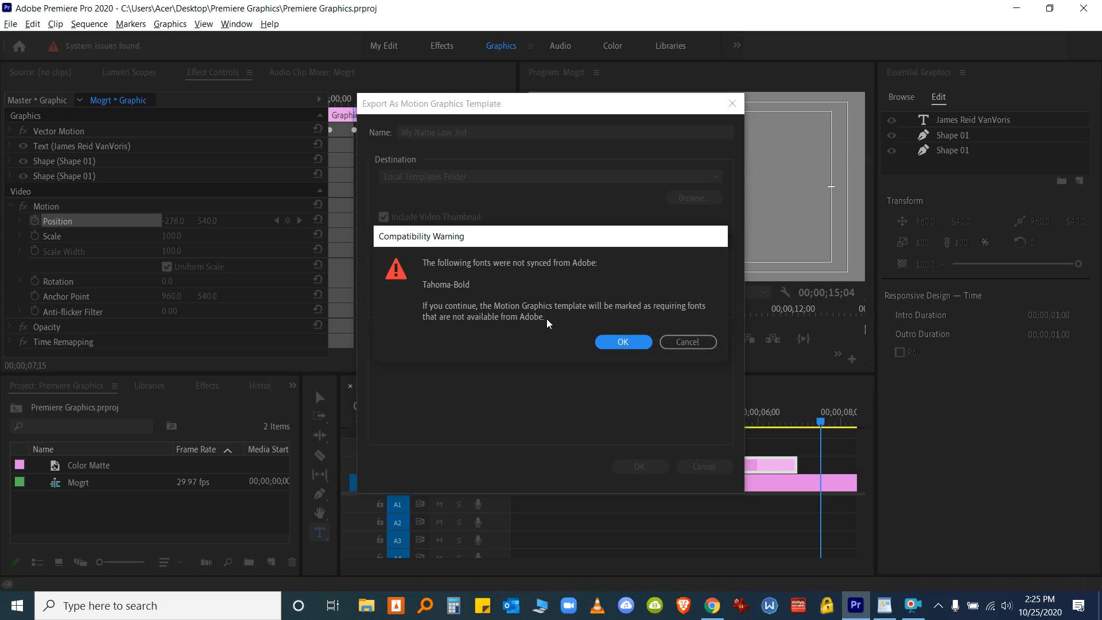
left_click(623, 342)
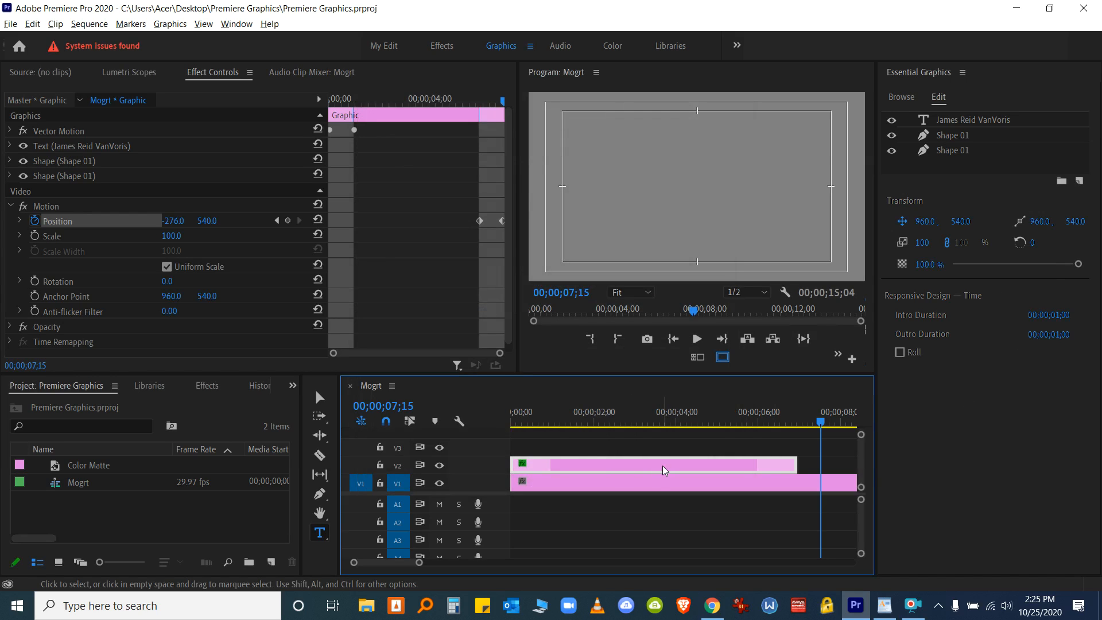
Delete the old V2 clip and search the Essential Graphics Browse templates for 'my'
key("Delete")
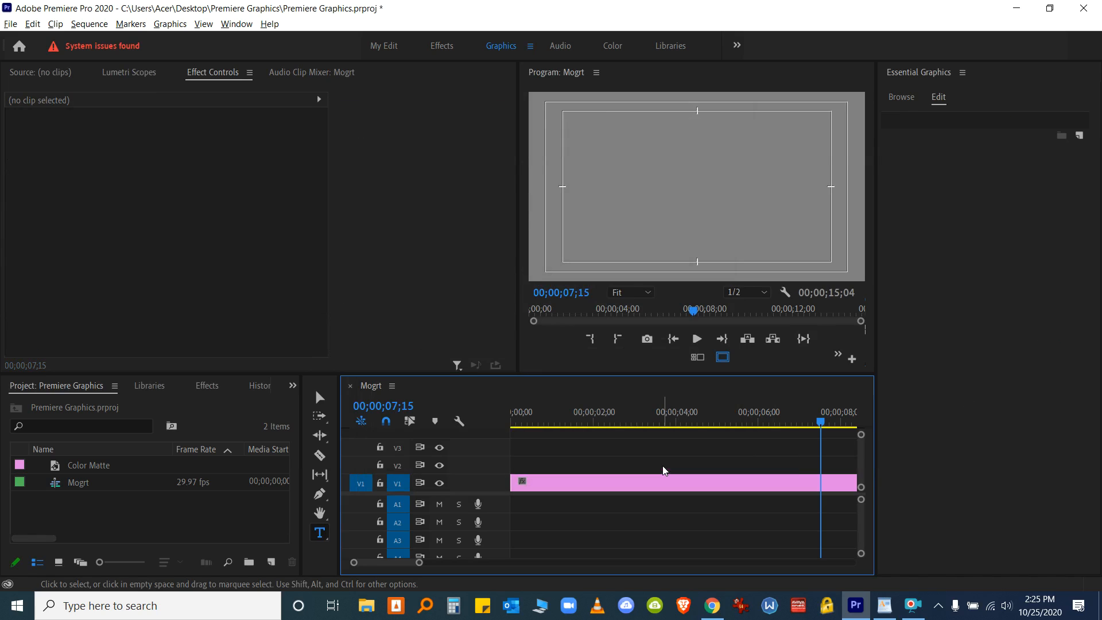
left_click(912, 97)
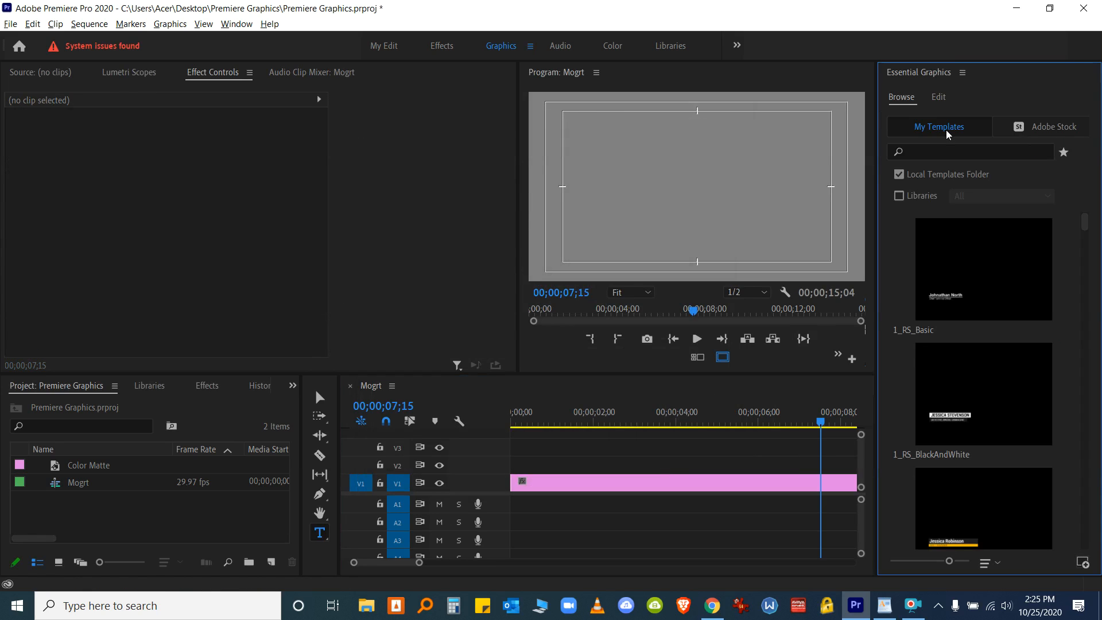
left_click(953, 149)
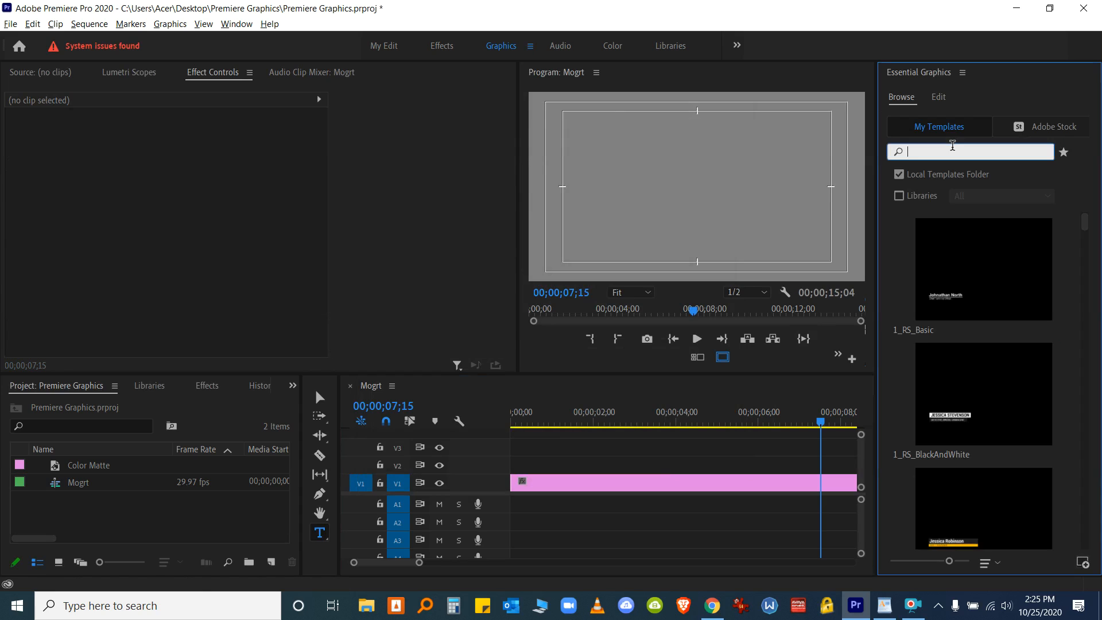
type("my")
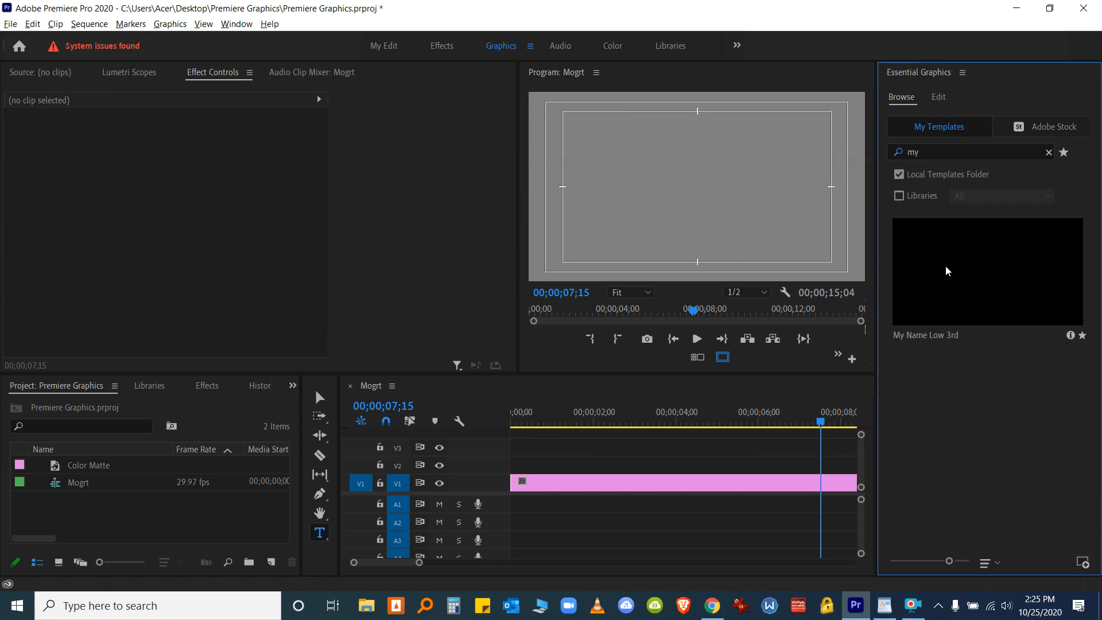
Place the My Name Low 3rd template on V2 and play it from the start
left_click_drag(922, 294, 1044, 306)
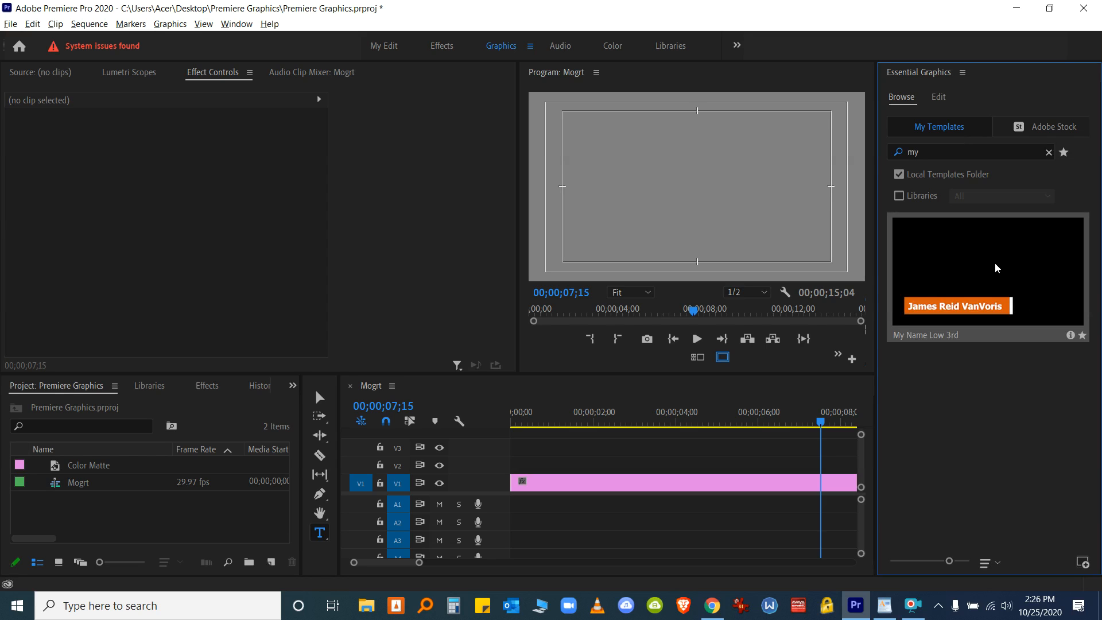
left_click_drag(994, 263, 521, 472)
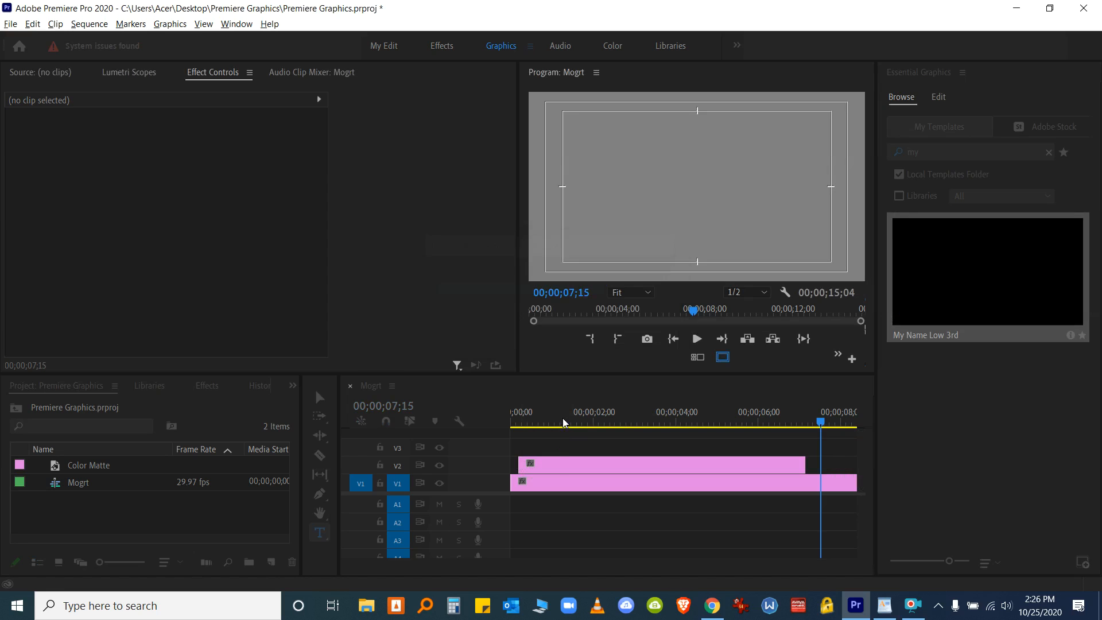
left_click_drag(546, 423, 515, 430)
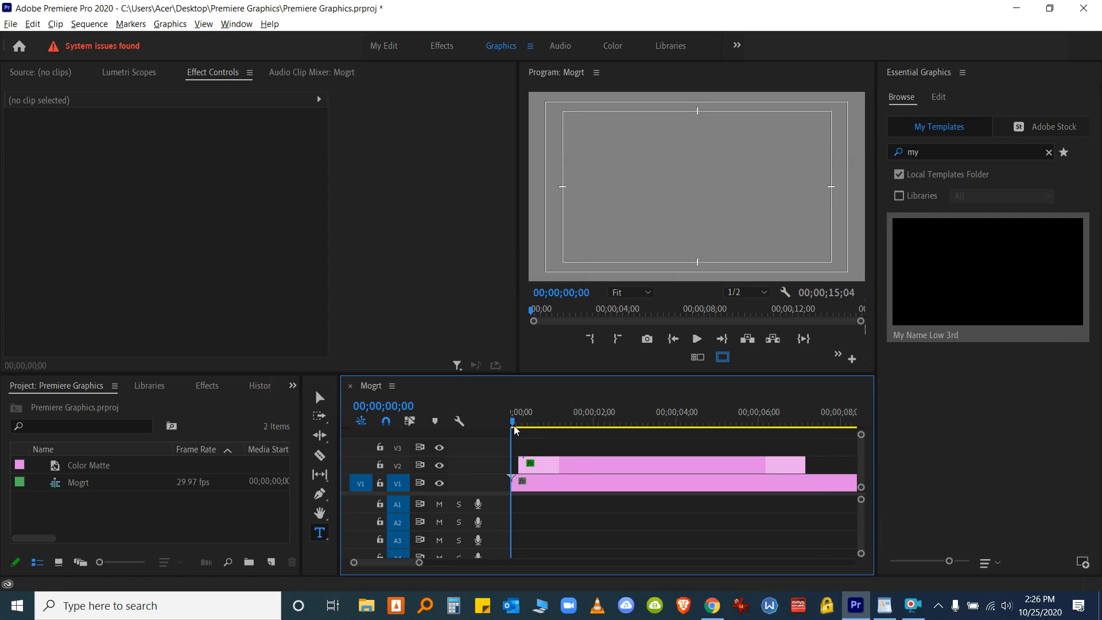
key("space")
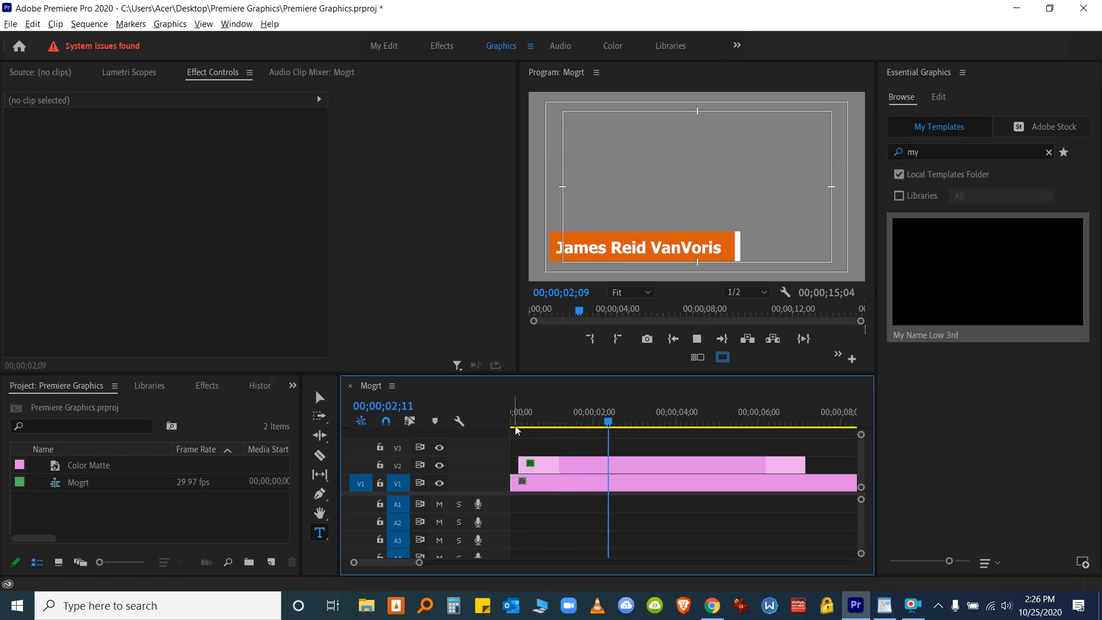
key("space")
Move the My Name Low 3rd clip to the start of the sequence
left_click_drag(659, 460, 614, 464)
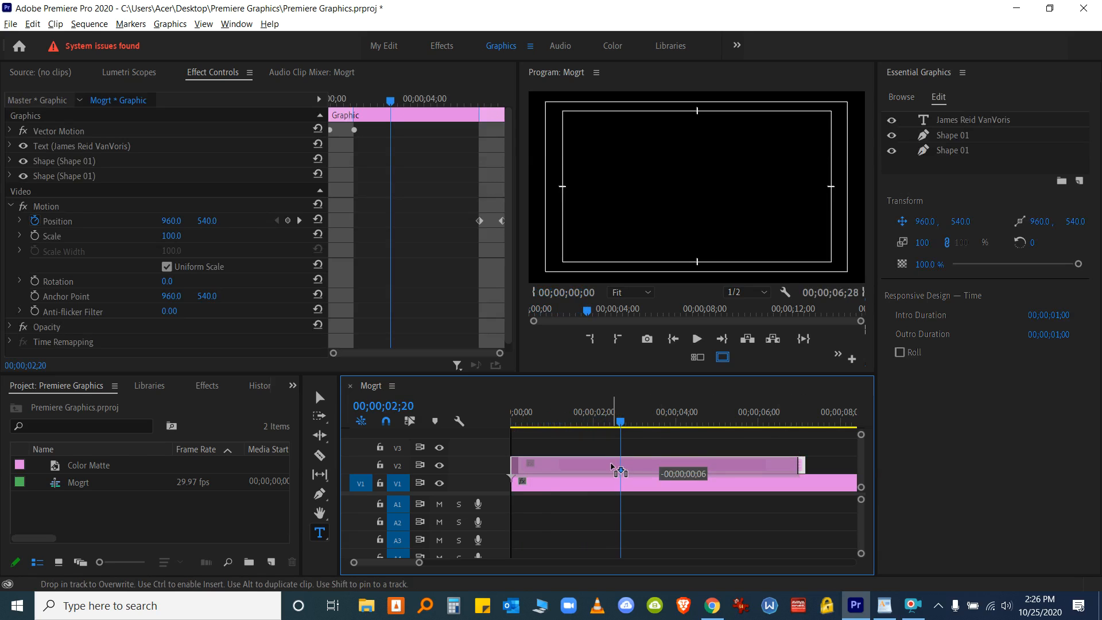
left_click_drag(608, 424, 790, 406)
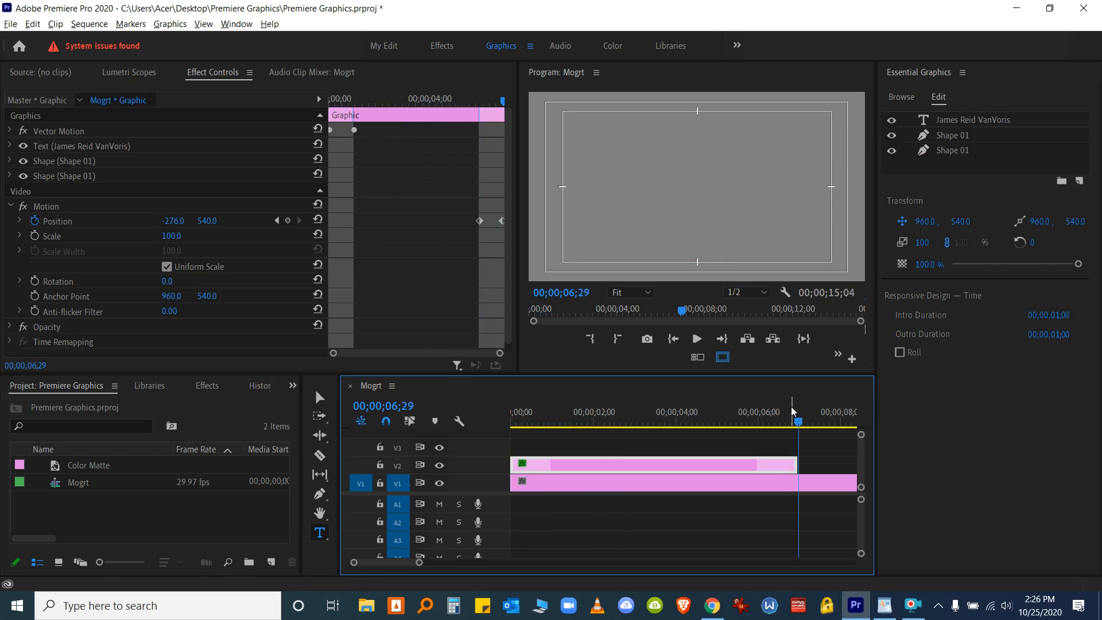
key("Left")
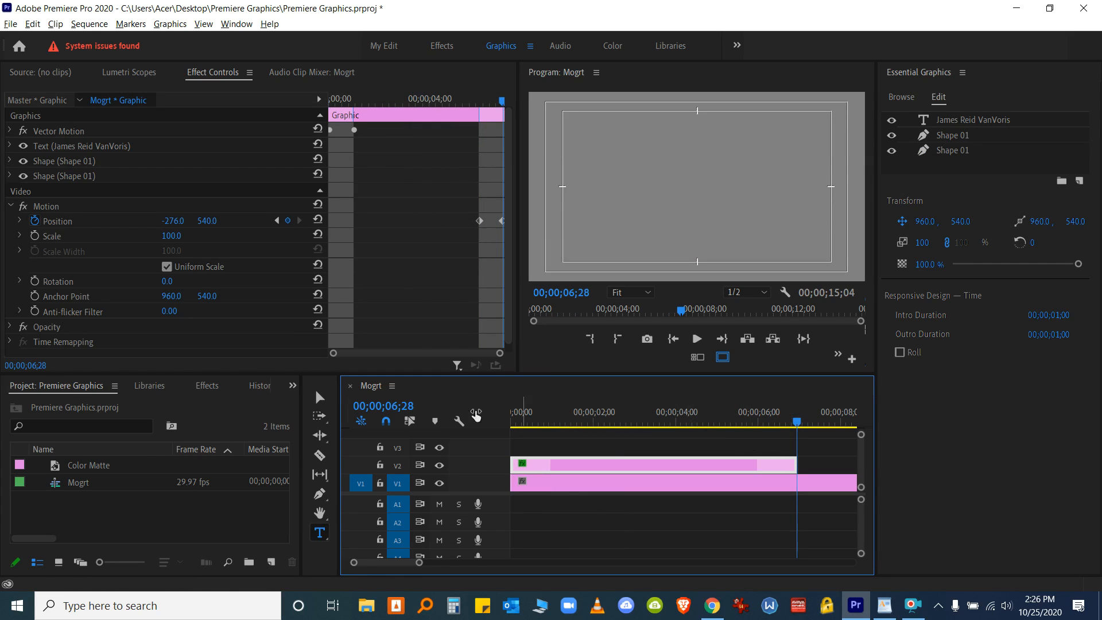
Trim the clip's end back to about 5;00 and play it to check the slide-out
left_click_drag(789, 418, 718, 421)
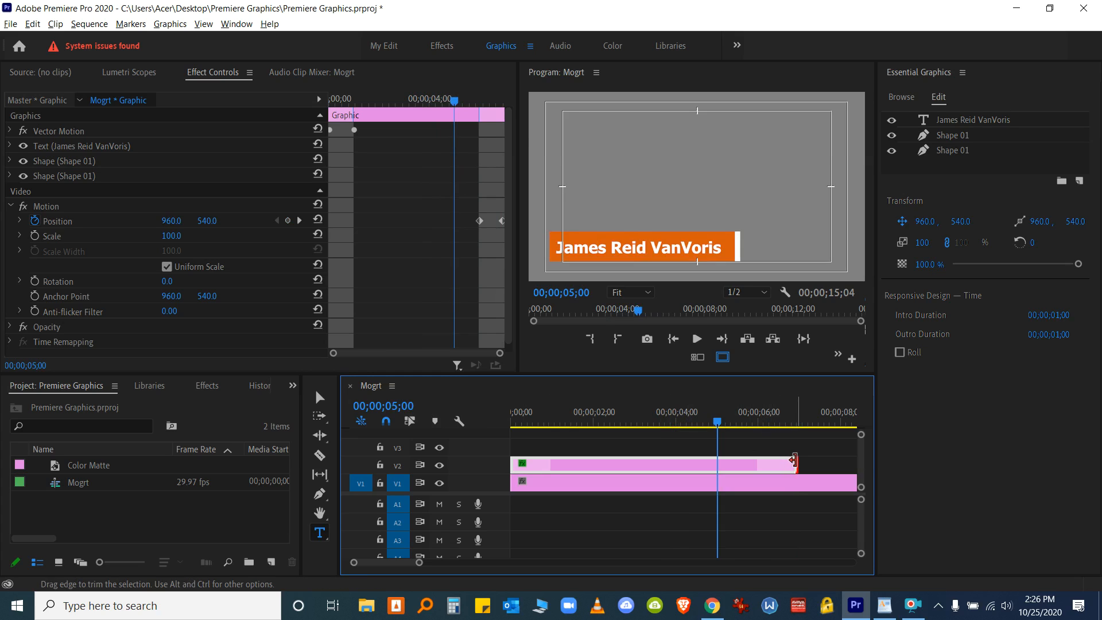
left_click_drag(796, 462, 716, 460)
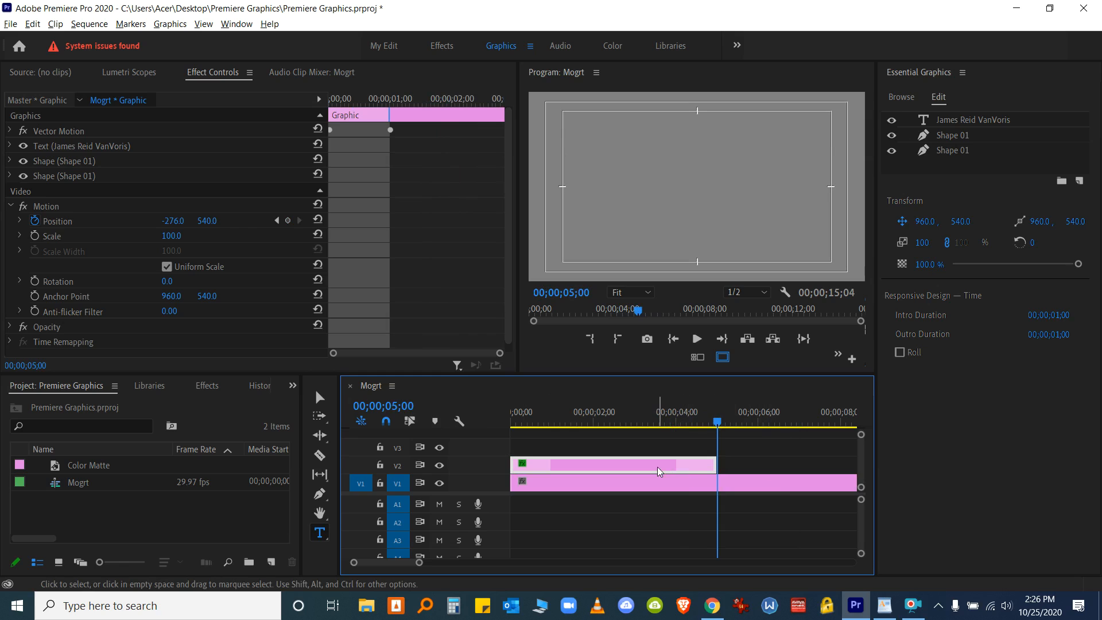
left_click_drag(712, 415, 457, 430)
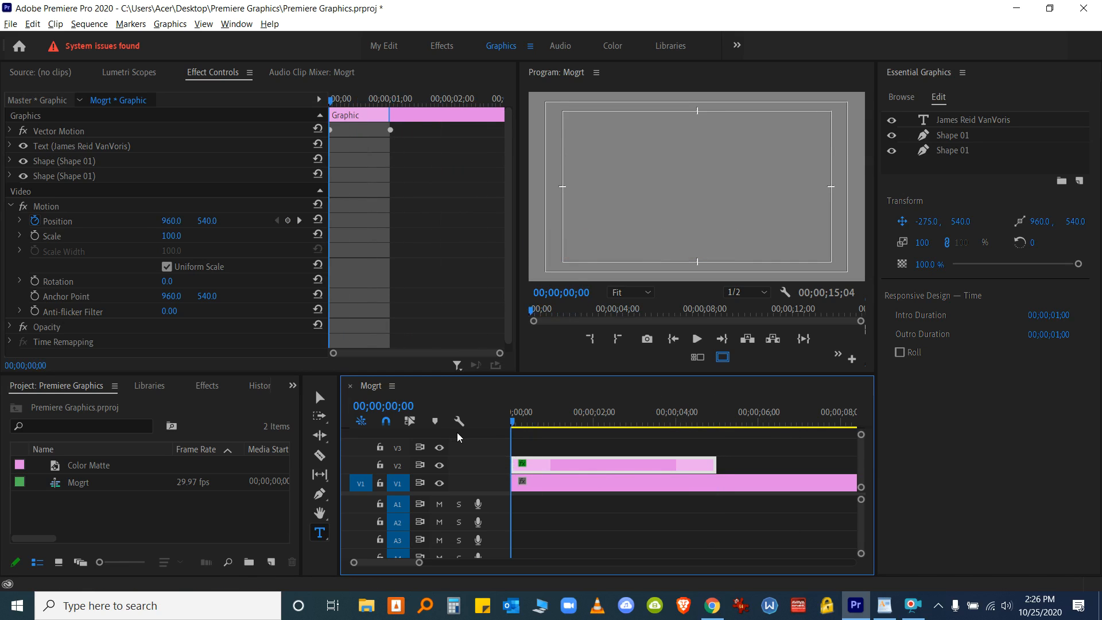
key("space")
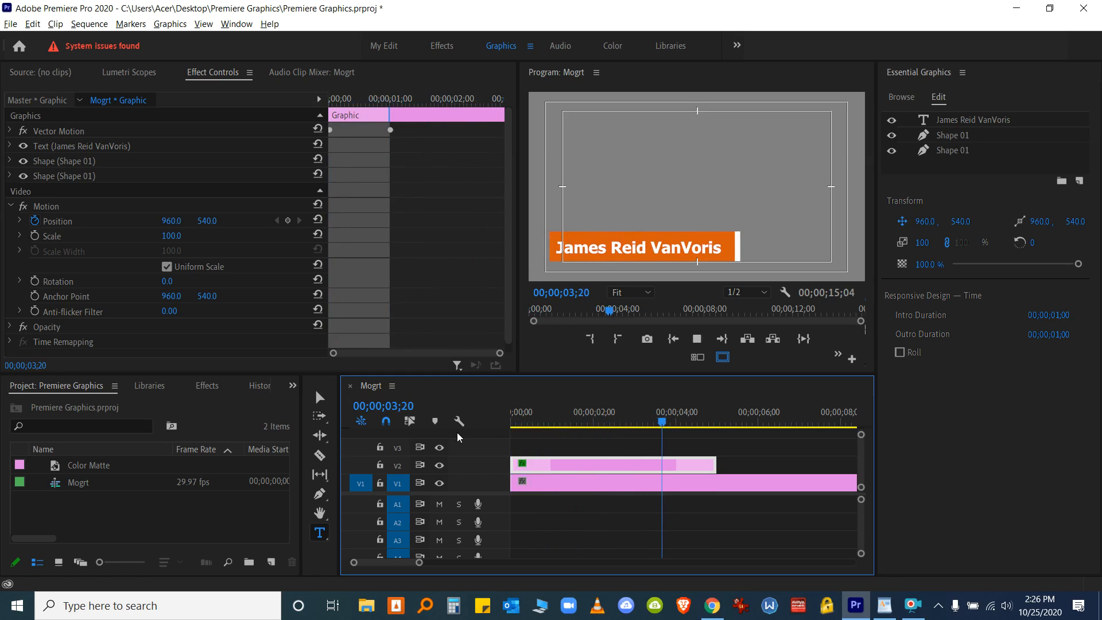
key("space")
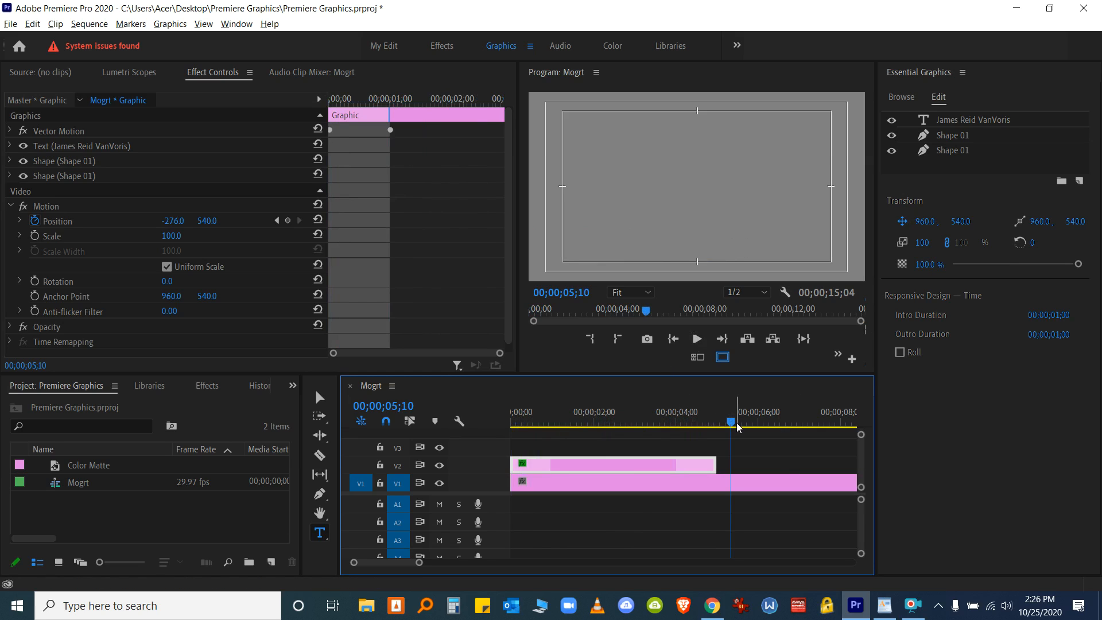
left_click_drag(654, 426, 597, 427)
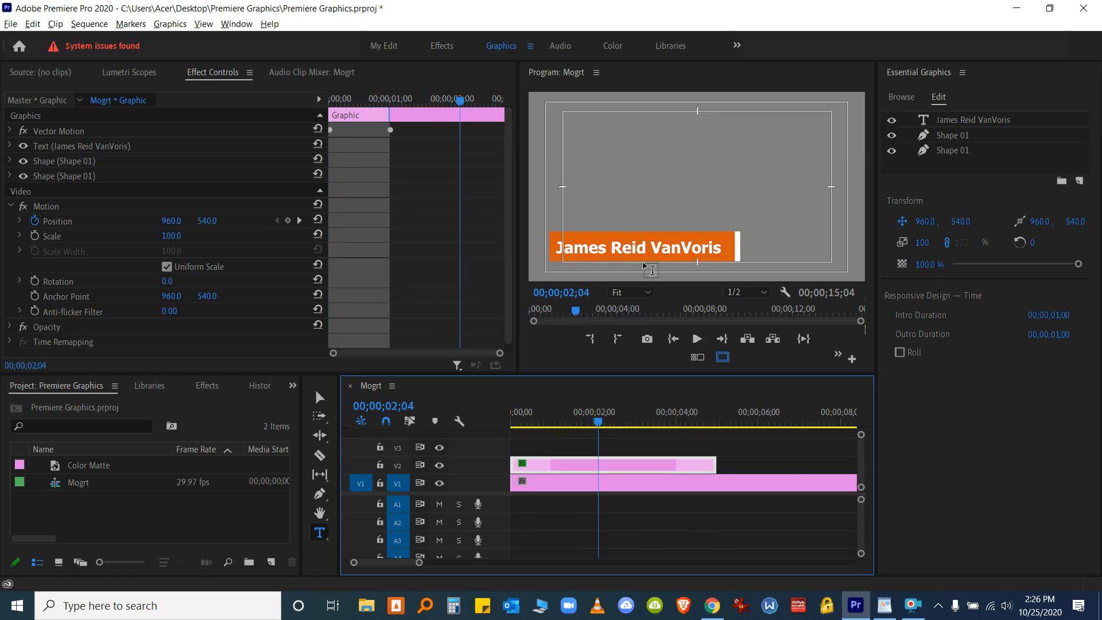
Replace the name text layer's content with the placeholder 'Type Any Name Here'
left_click(965, 120)
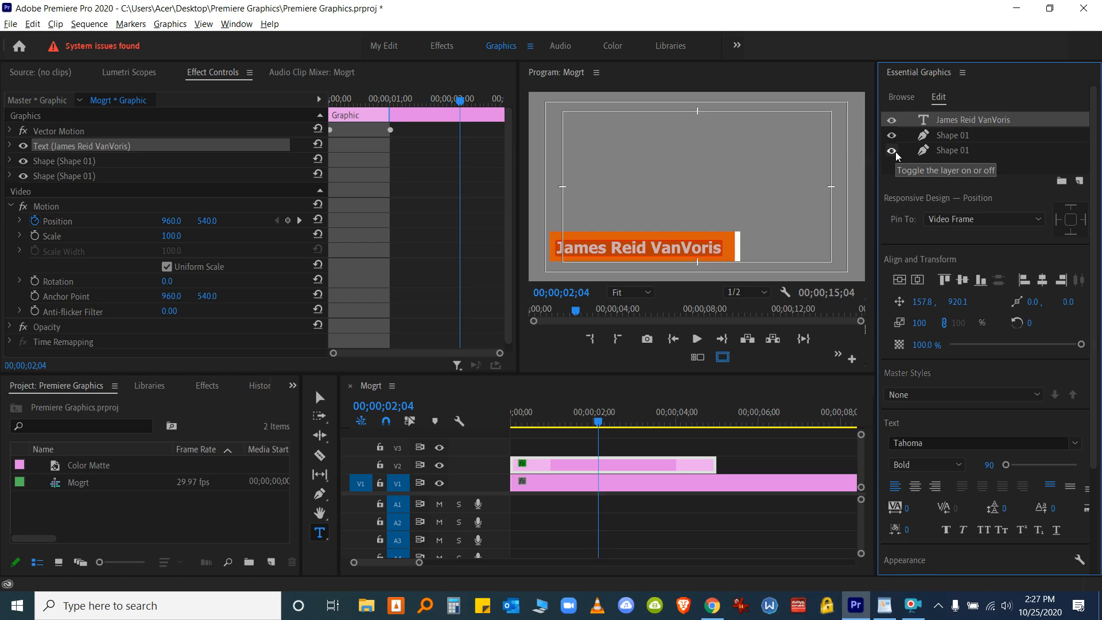
type("Ty")
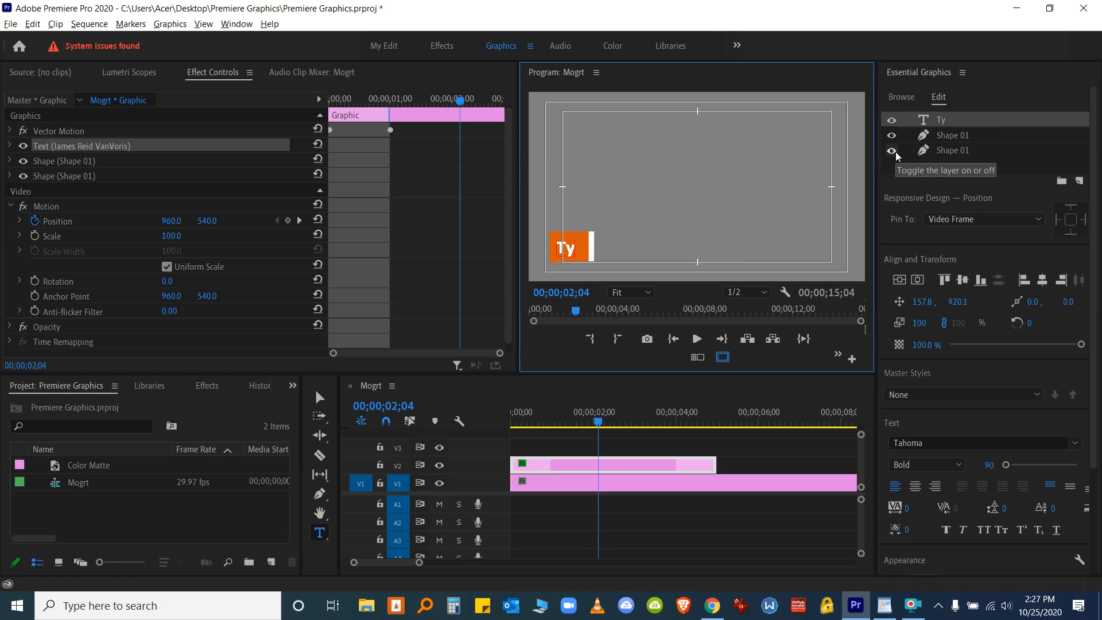
type("pe Any Nam")
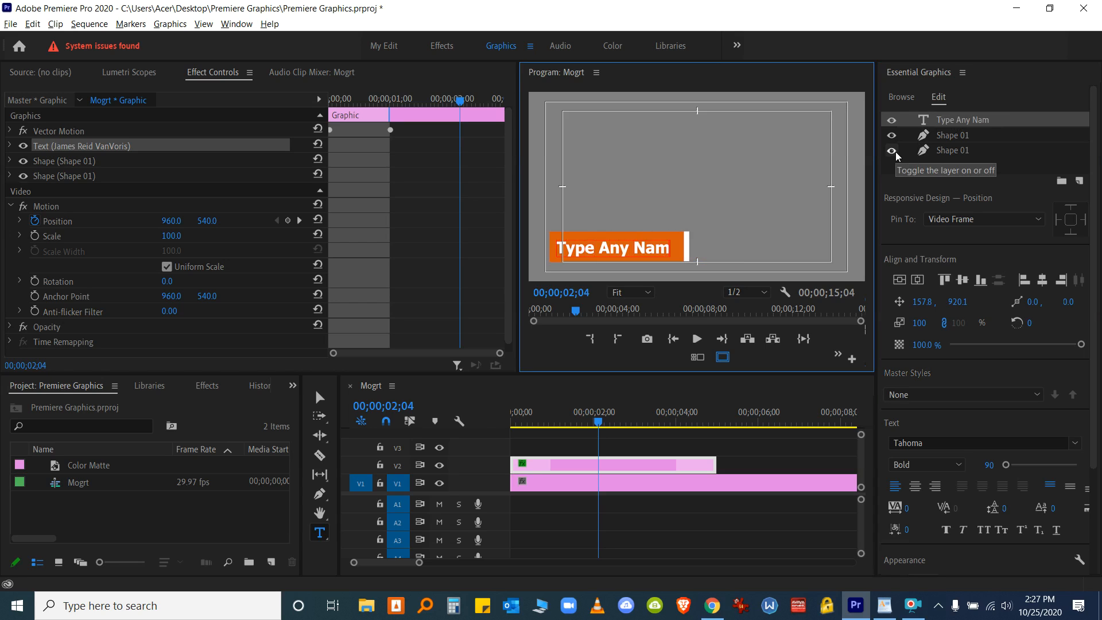
type("e Here")
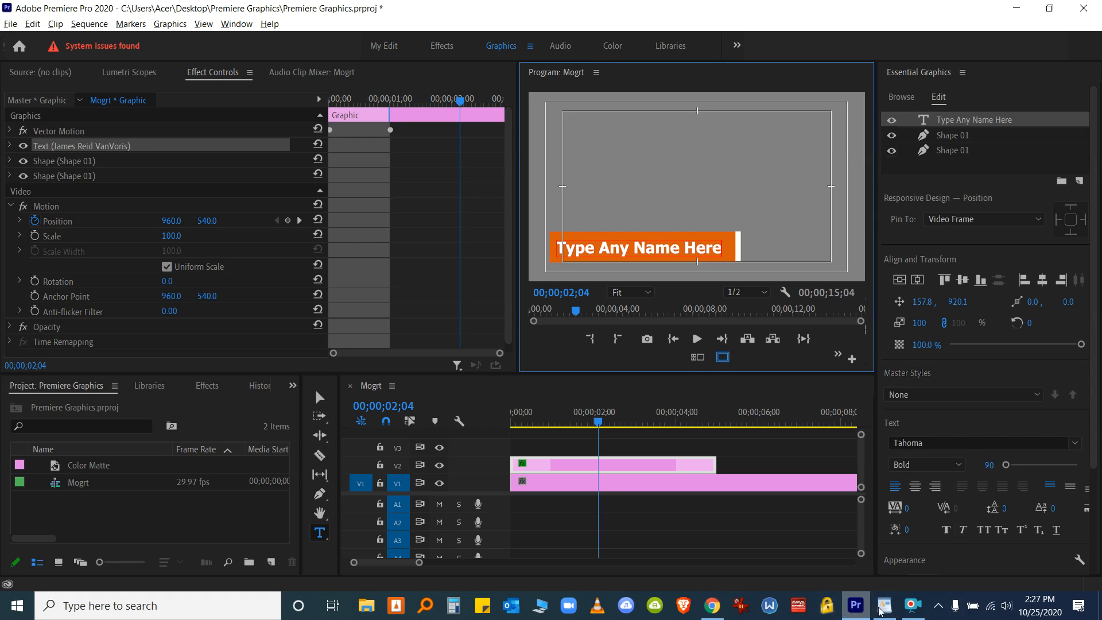
left_click(913, 605)
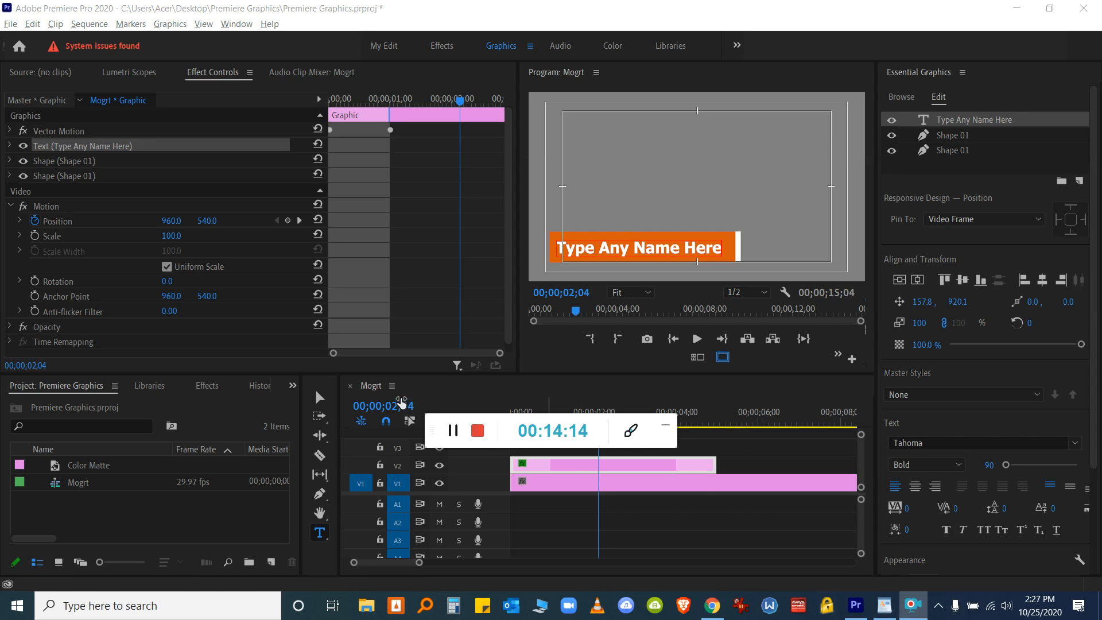